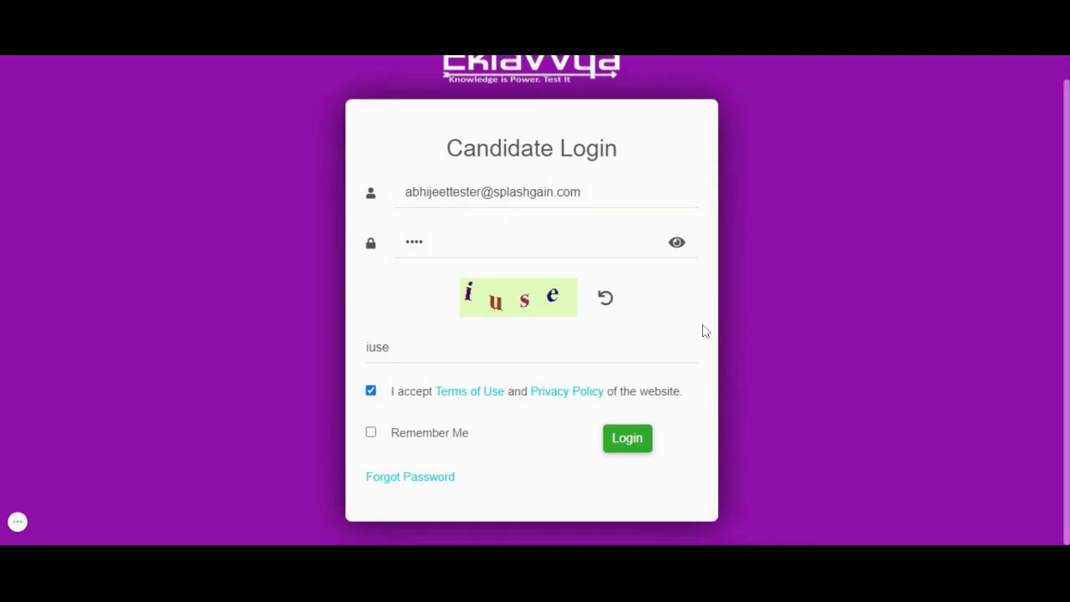
Step: Log in to the candidate account from the Candidate Login form
left_click(642, 438)
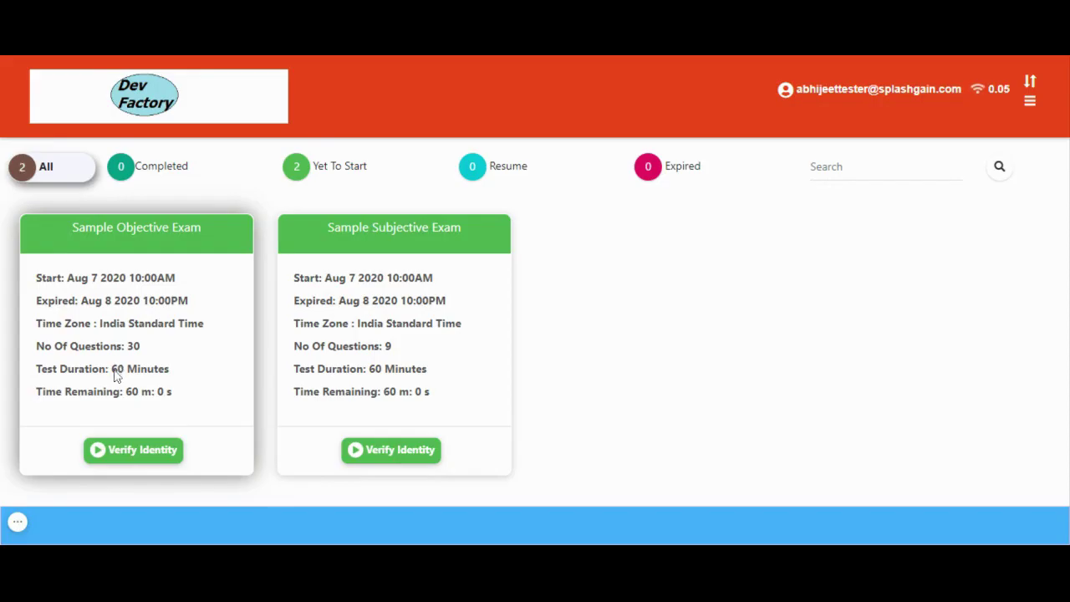
Step: Start identity verification from the Sample Objective Exam card
left_click(105, 452)
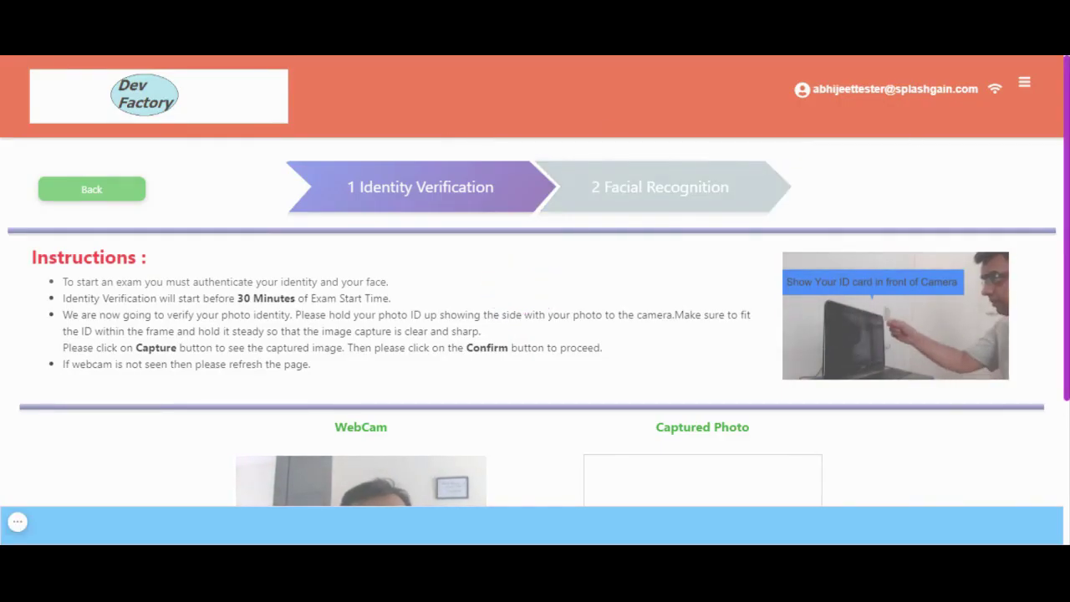
Step: Capture and confirm the photo ID snapshot, then proceed to face capture
scroll(535, 281, "down", 3)
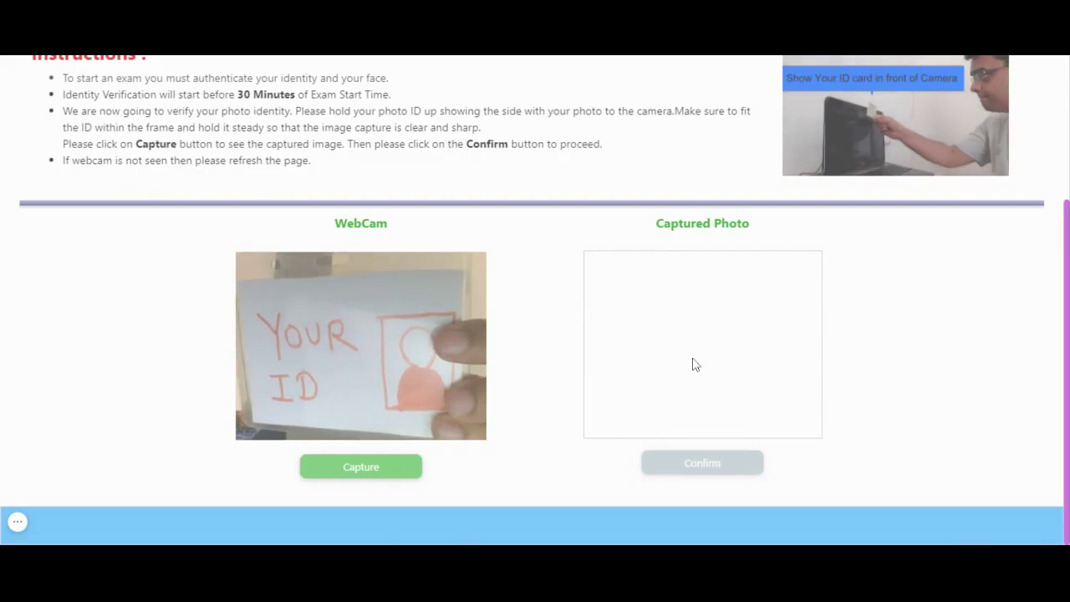
left_click(369, 470)
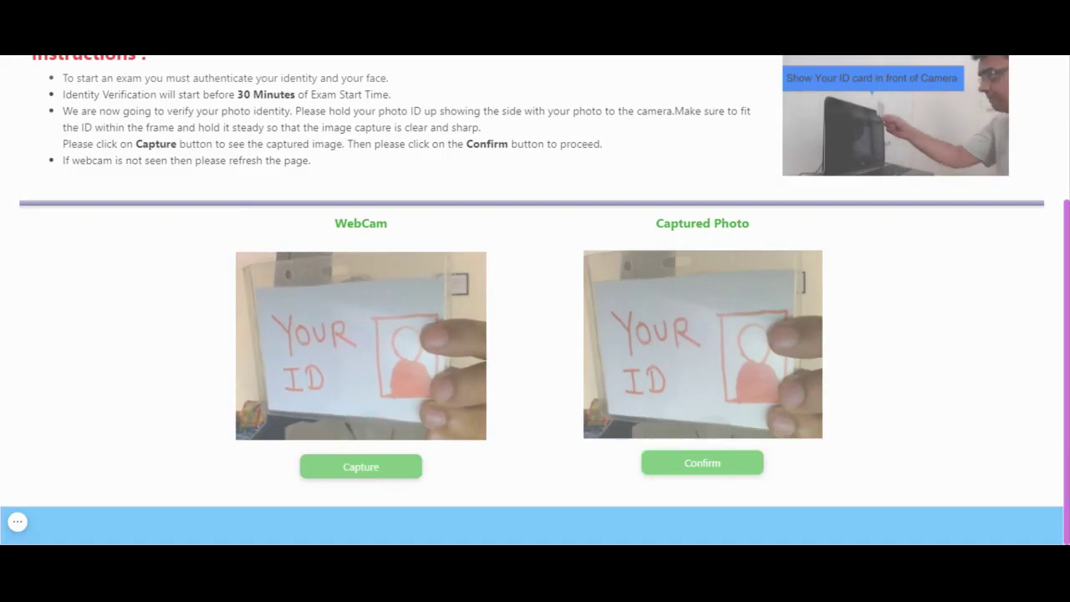
left_click(703, 464)
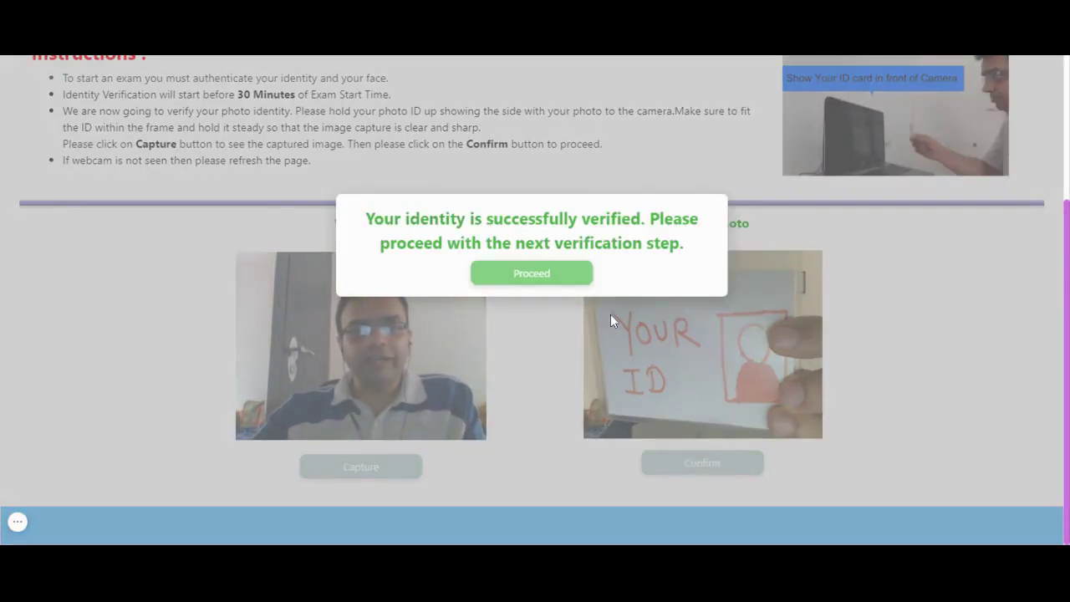
left_click(530, 274)
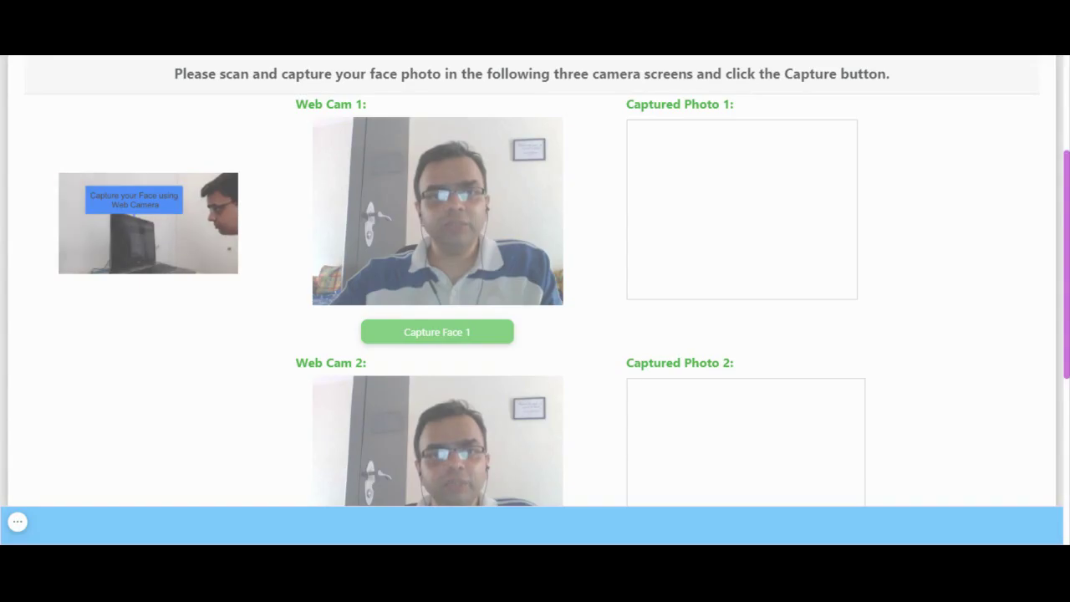
Step: Capture the first face photo, retrying after two face-not-detected errors
left_click(458, 334)
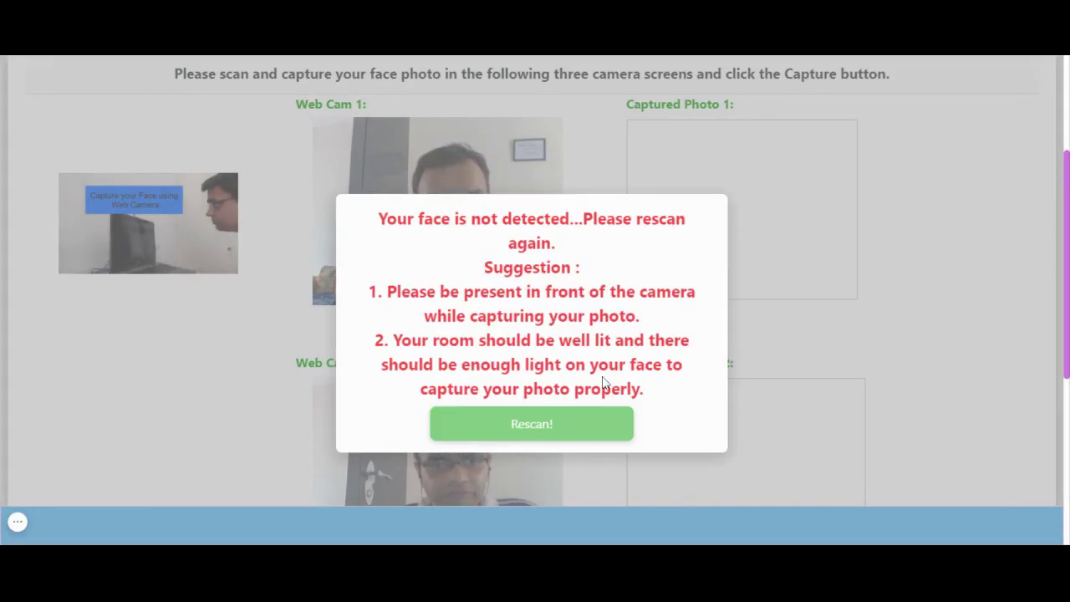
left_click(540, 428)
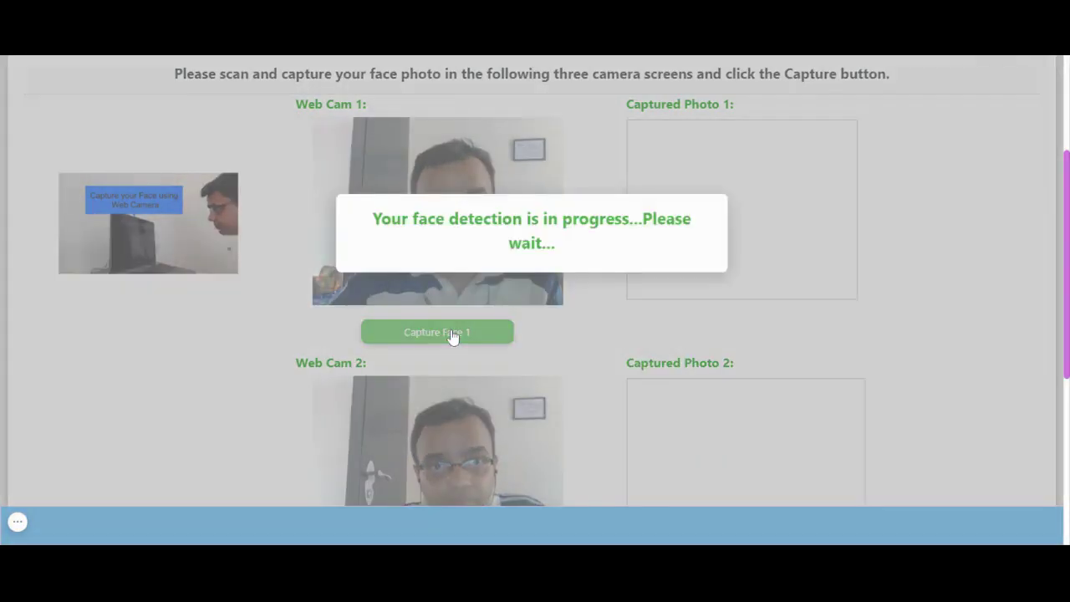
left_click(453, 337)
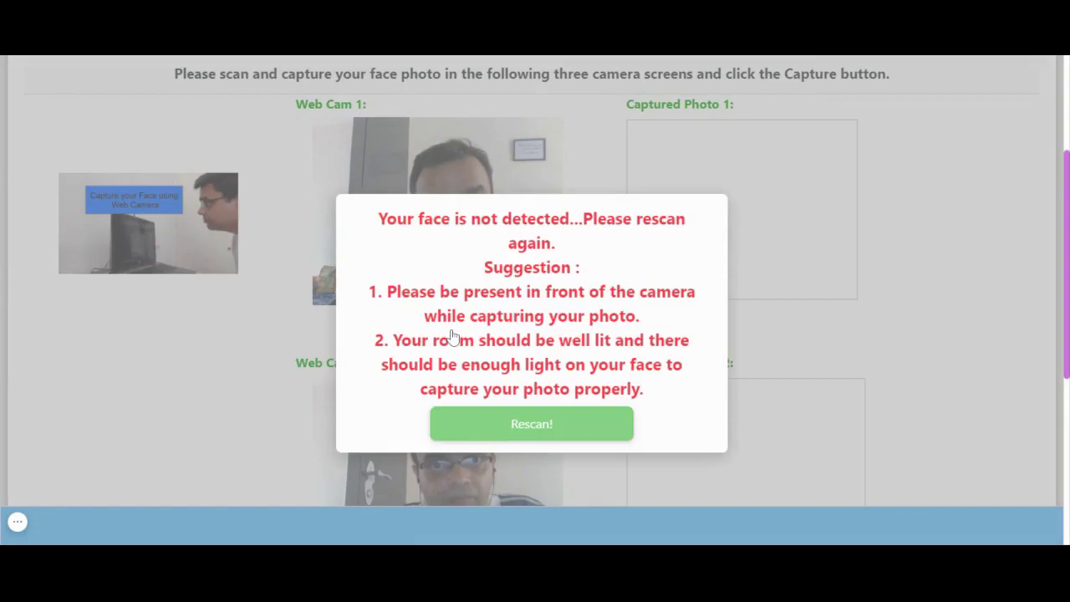
left_click(522, 428)
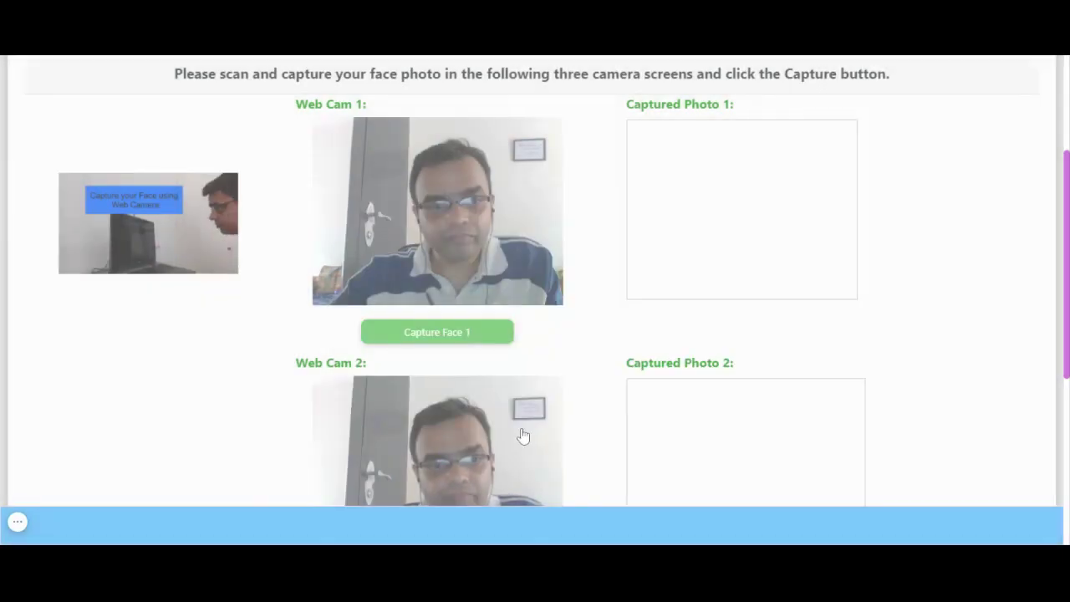
mouse_move(17, 521)
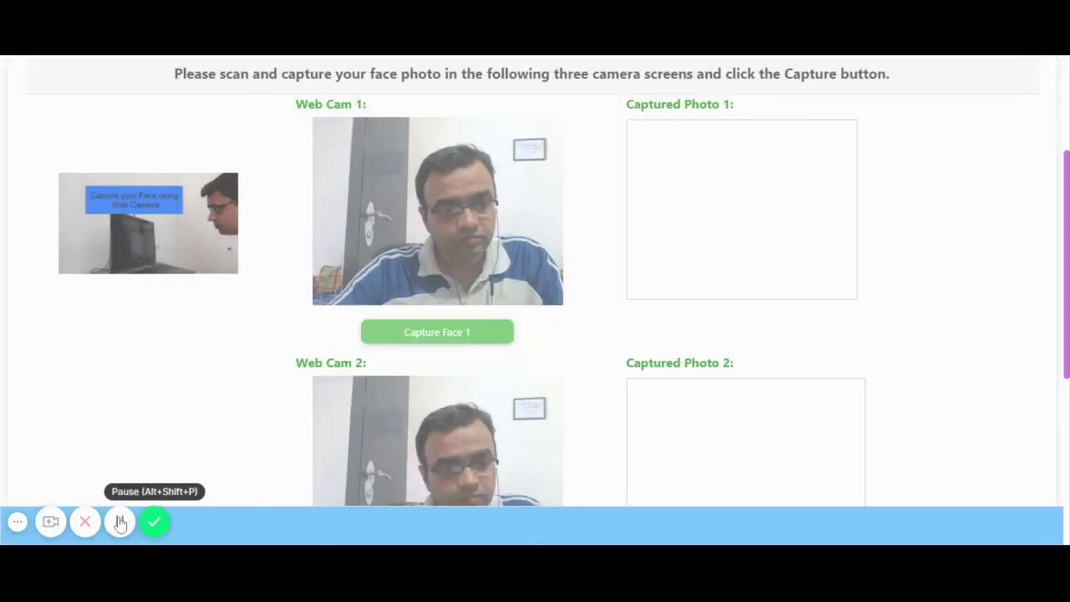
left_click(461, 338)
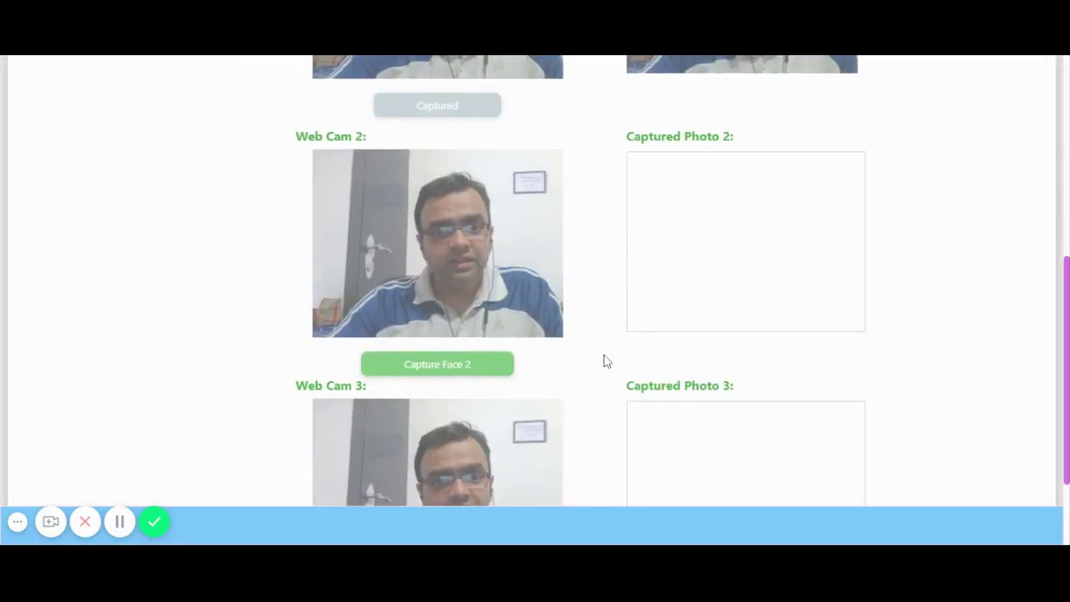
Step: Capture the second and third face photos and start the exam
left_click(456, 366)
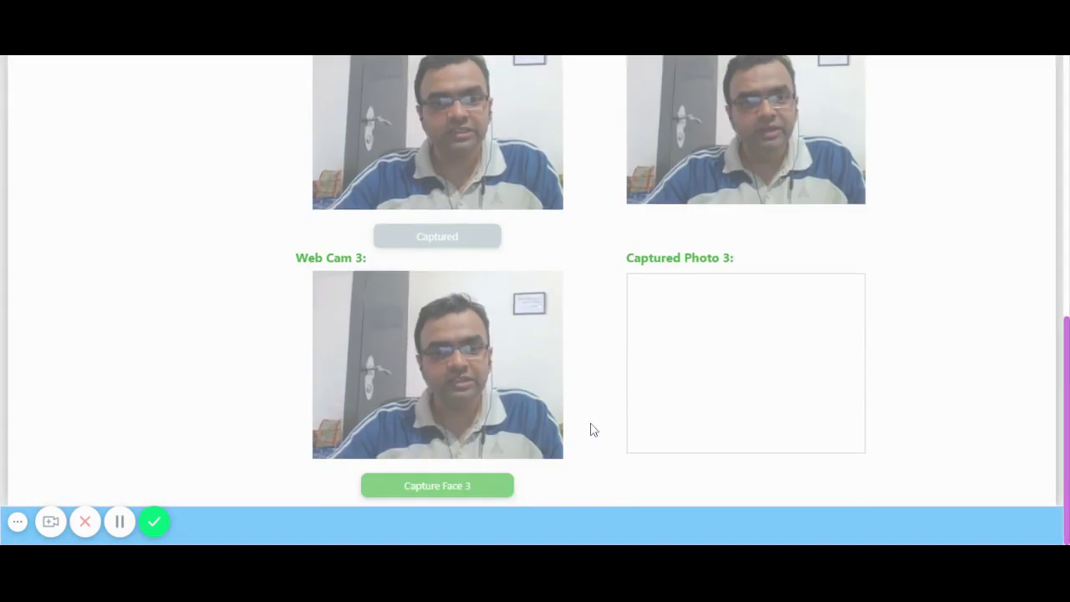
left_click(435, 487)
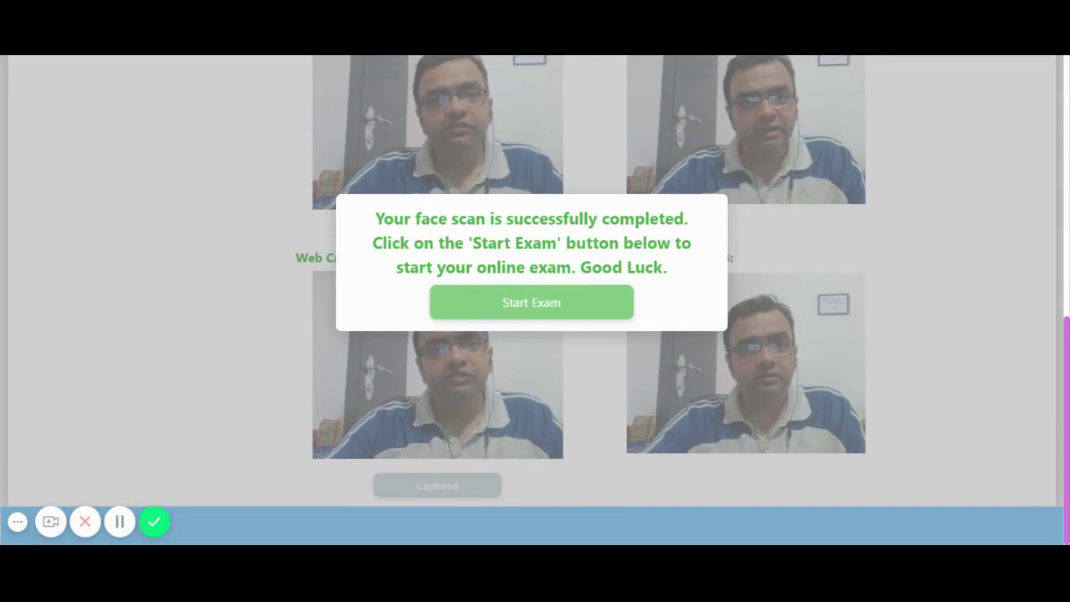
left_click(554, 304)
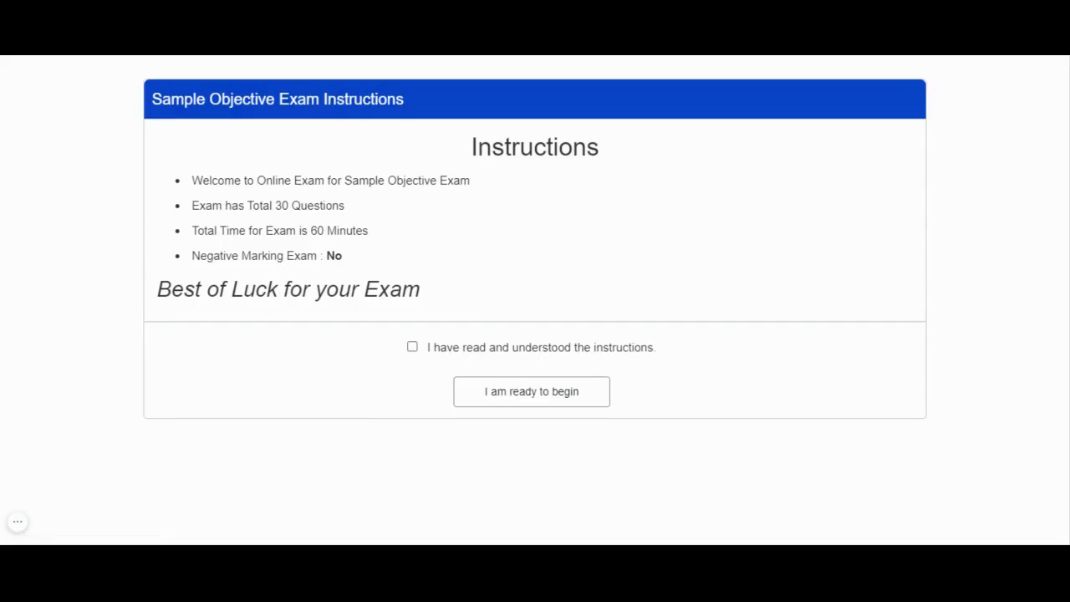
Step: Acknowledge the exam instructions and begin the Sample Objective Exam
left_click(412, 348)
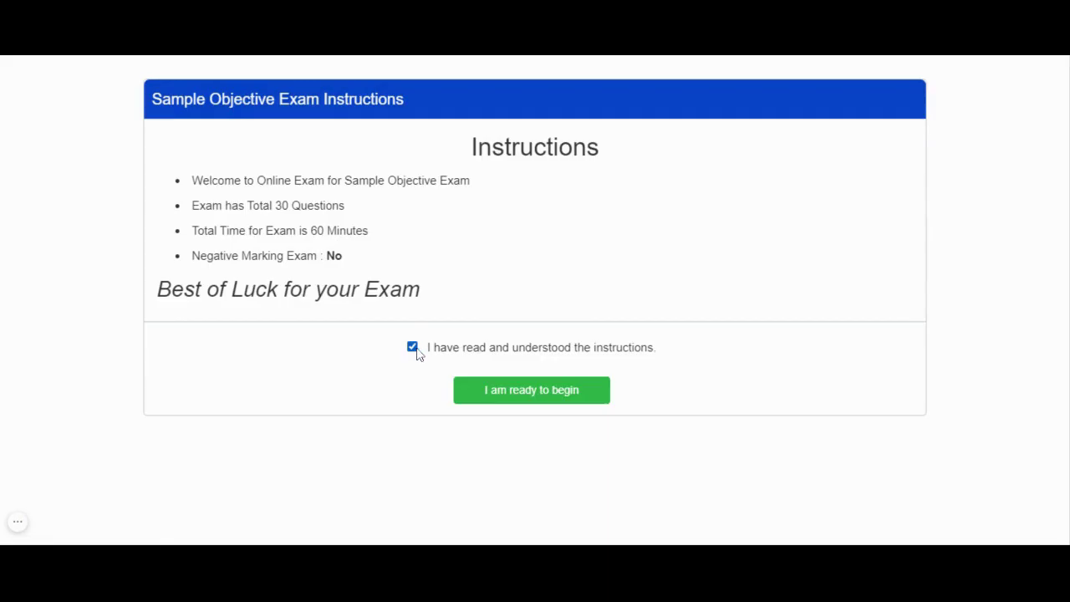
left_click(515, 392)
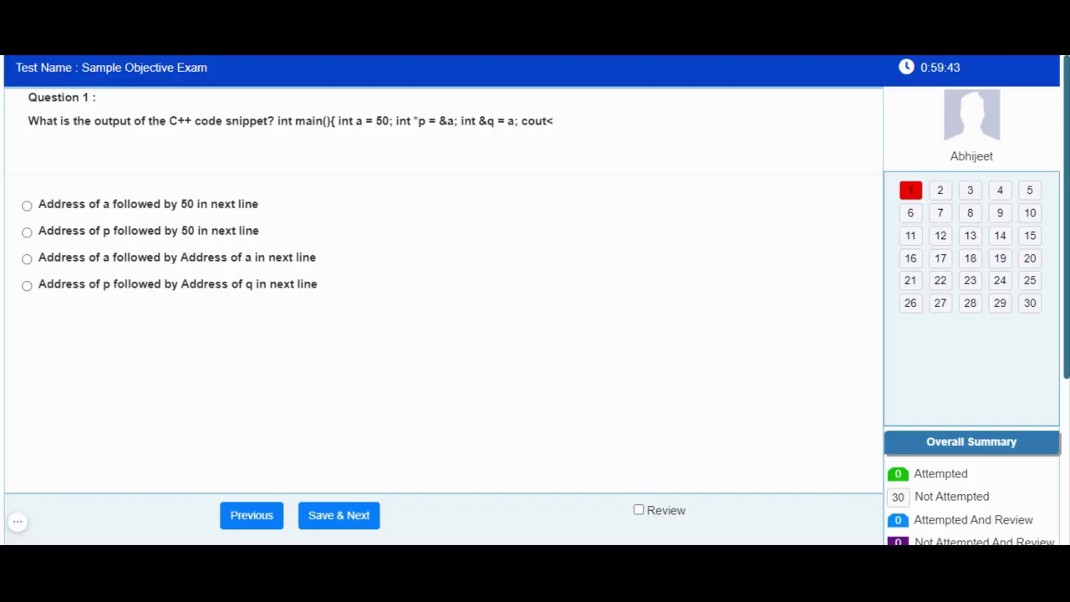
Step: Browse ahead, then answer Question 1 with 'Address of p followed by 50' and save
left_click(342, 518)
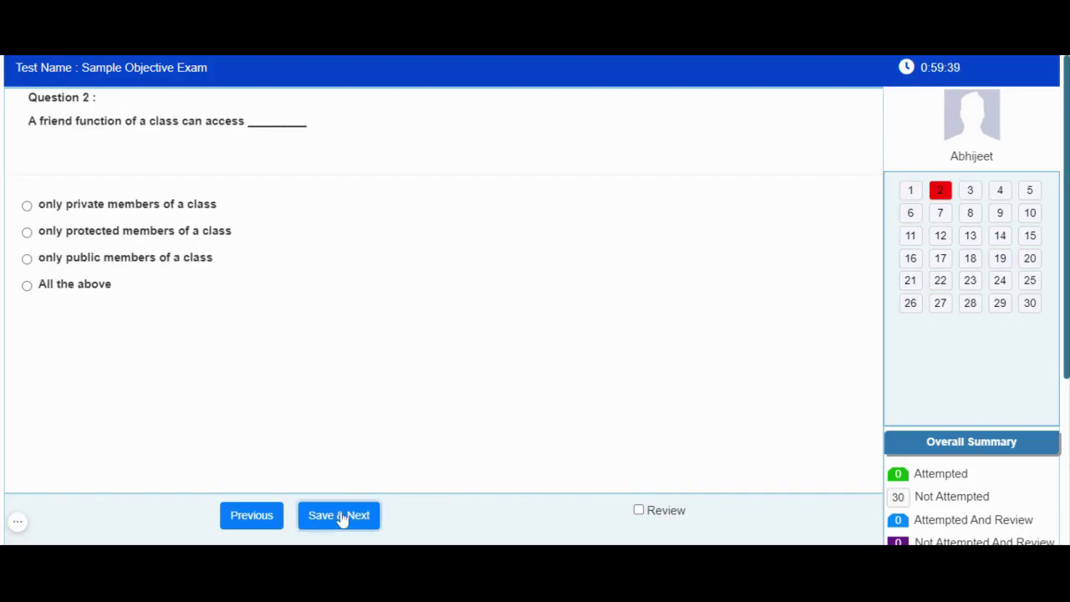
left_click(342, 519)
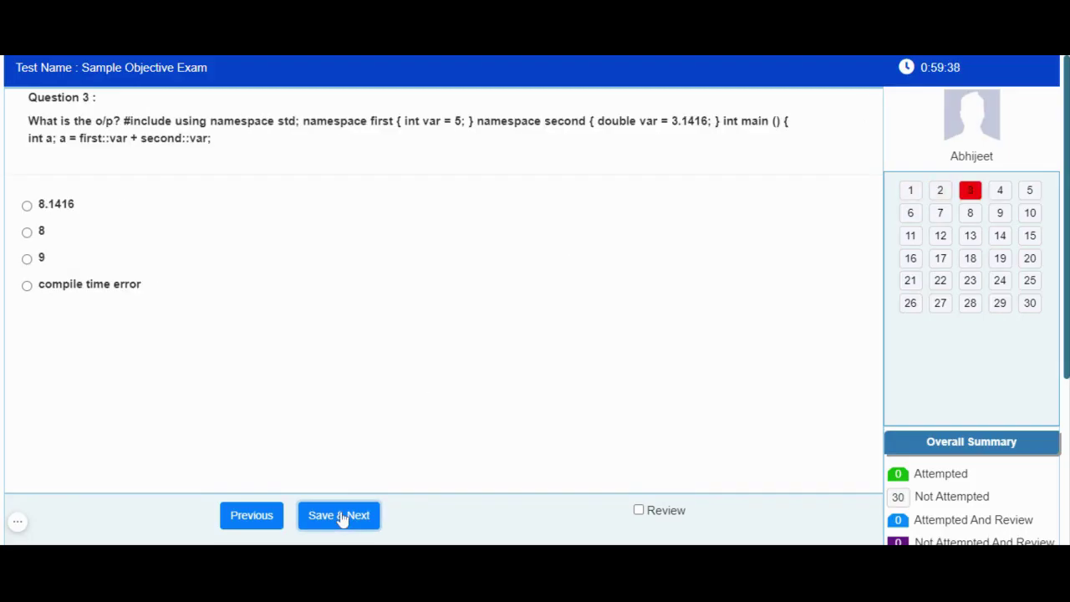
left_click(260, 527)
left_click(261, 526)
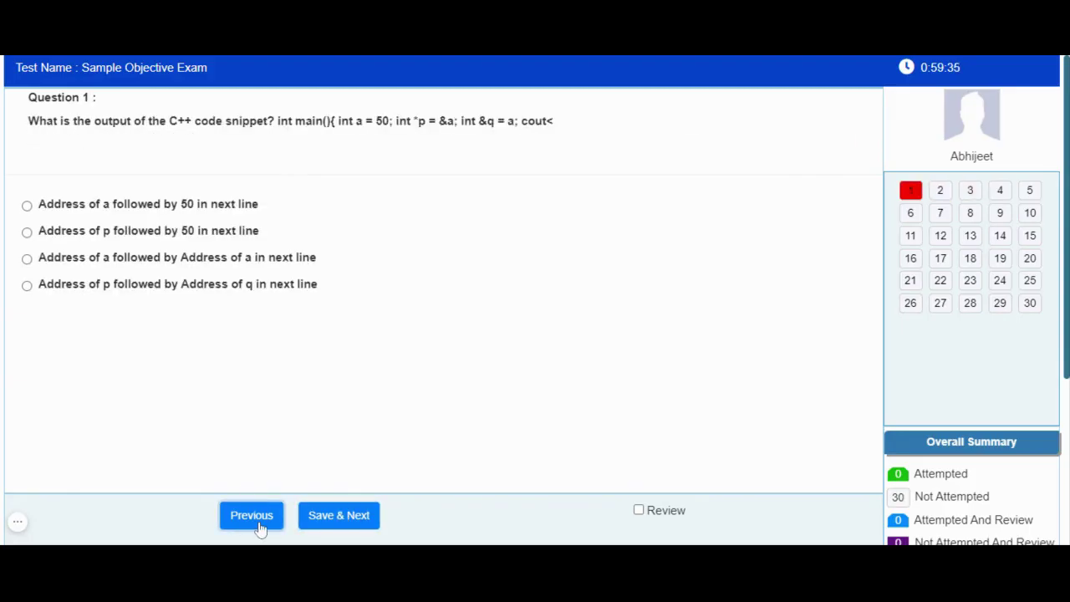
left_click(159, 211)
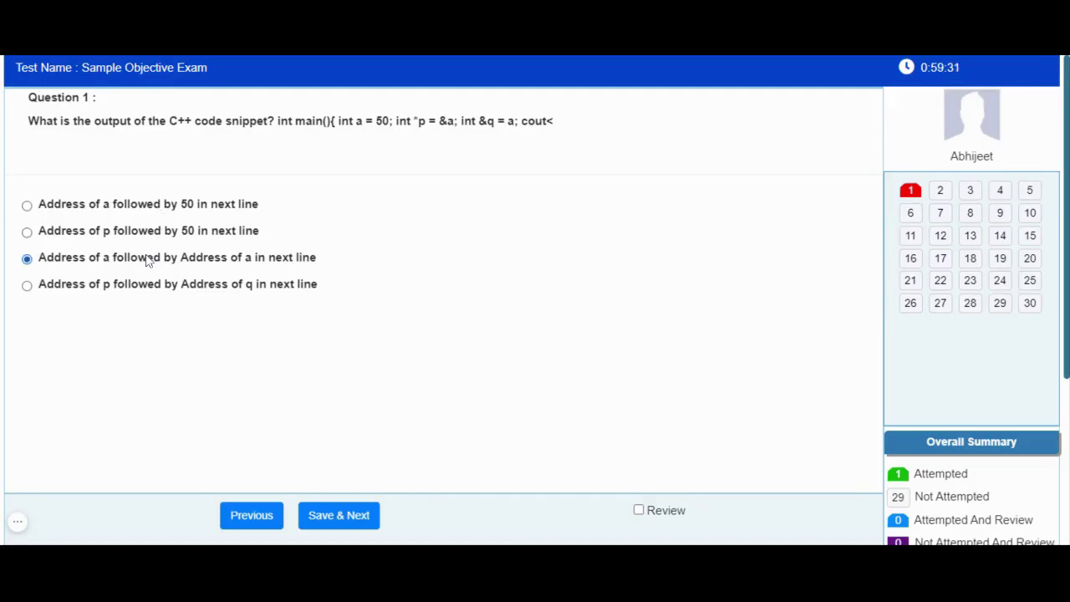
left_click(170, 235)
left_click(203, 259)
left_click(212, 238)
left_click(351, 524)
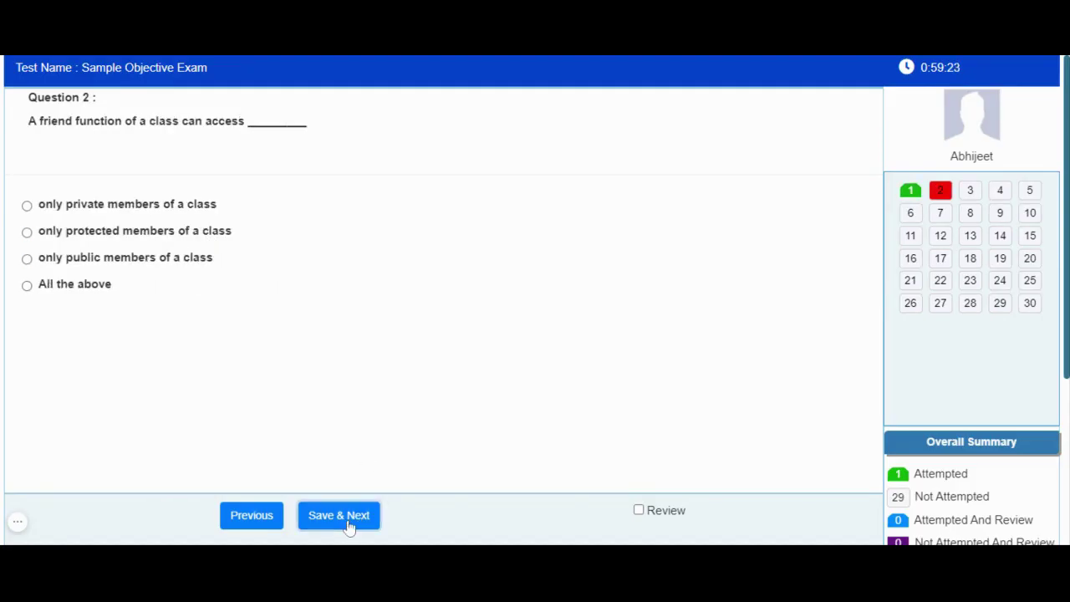
Step: Answer Question 2 with 'only protected members', flag Question 3 for review, and reach Question 4
left_click(168, 234)
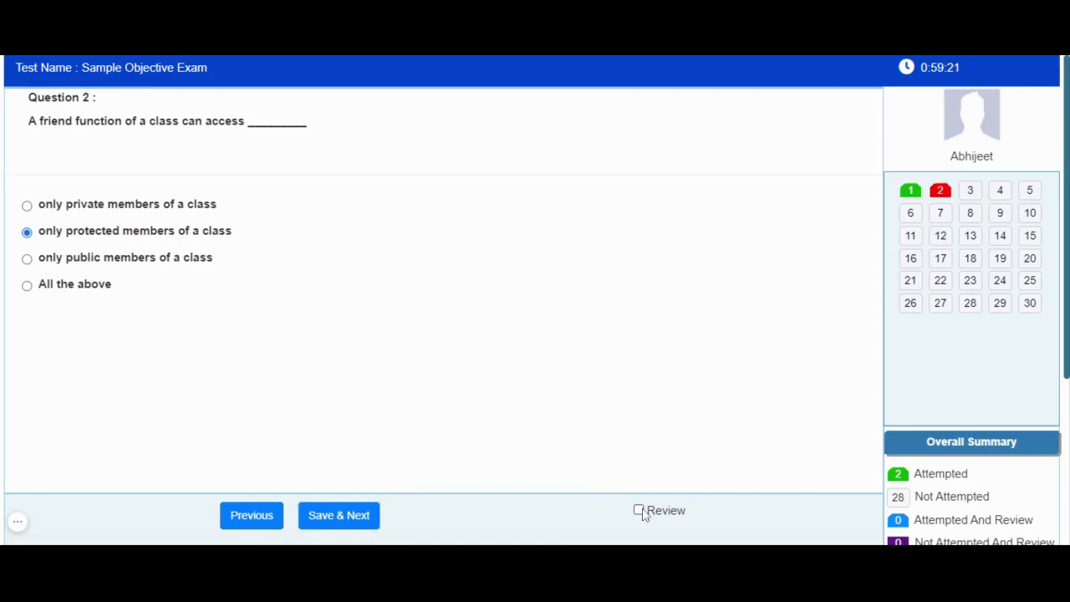
left_click(366, 516)
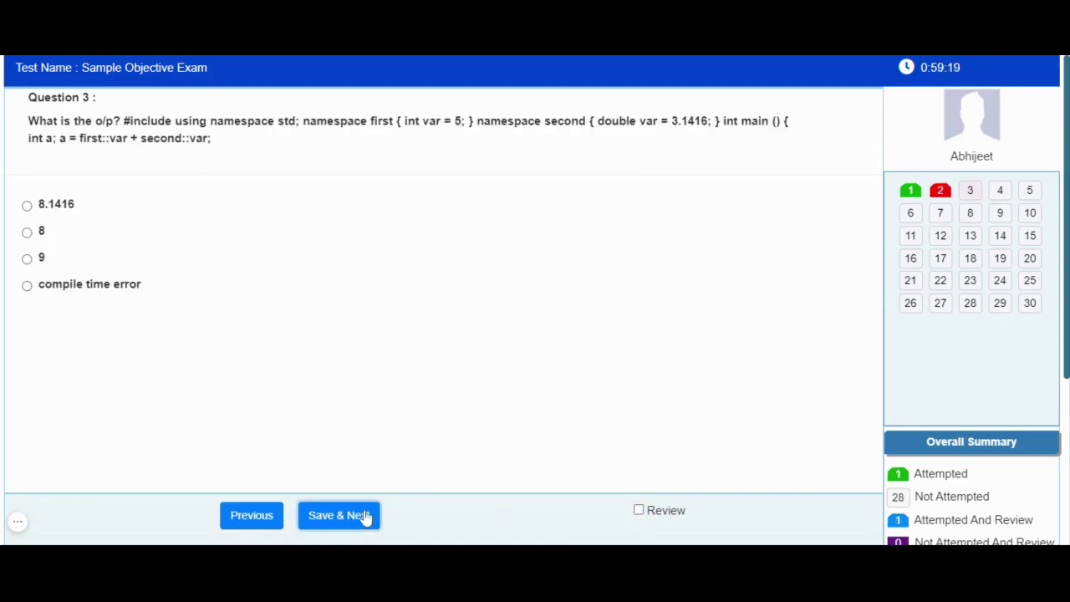
left_click(638, 510)
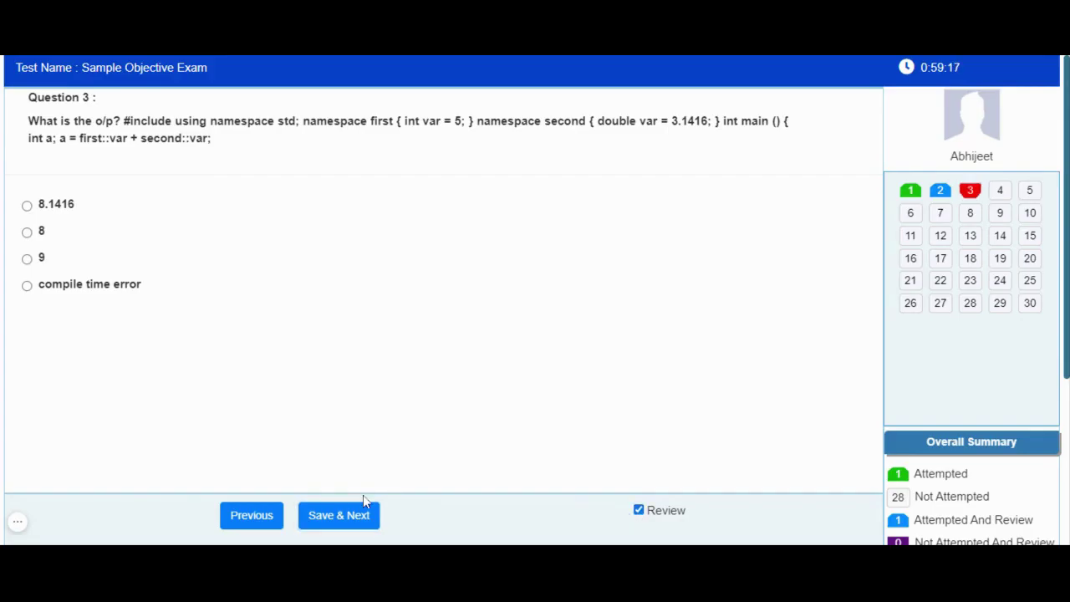
left_click(347, 516)
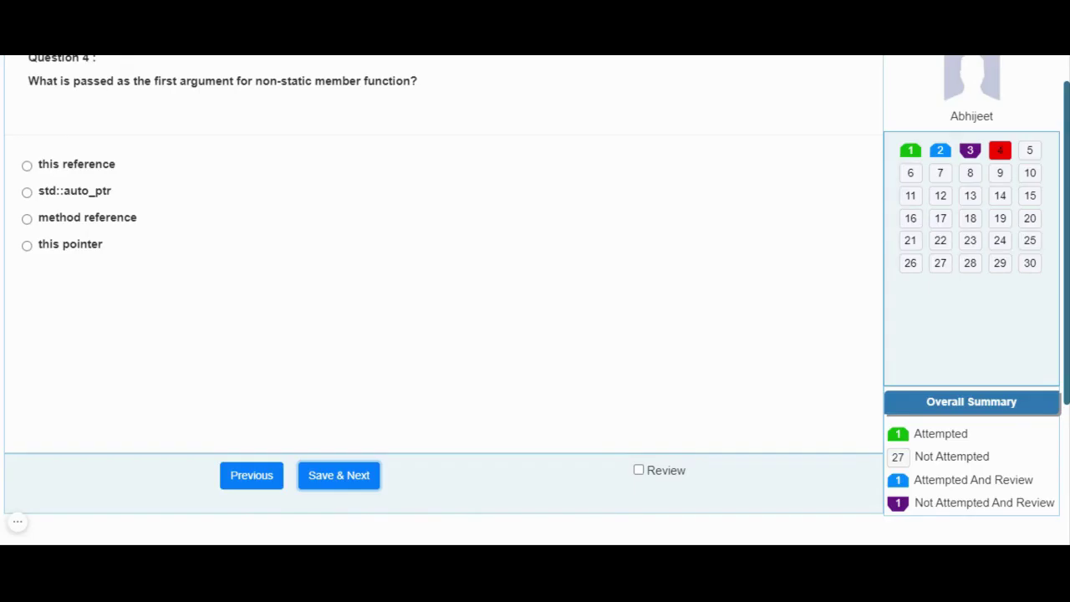
Step: Answer Question 4 with 'method reference' and Question 5 with 'friend', saving each
left_click(139, 217)
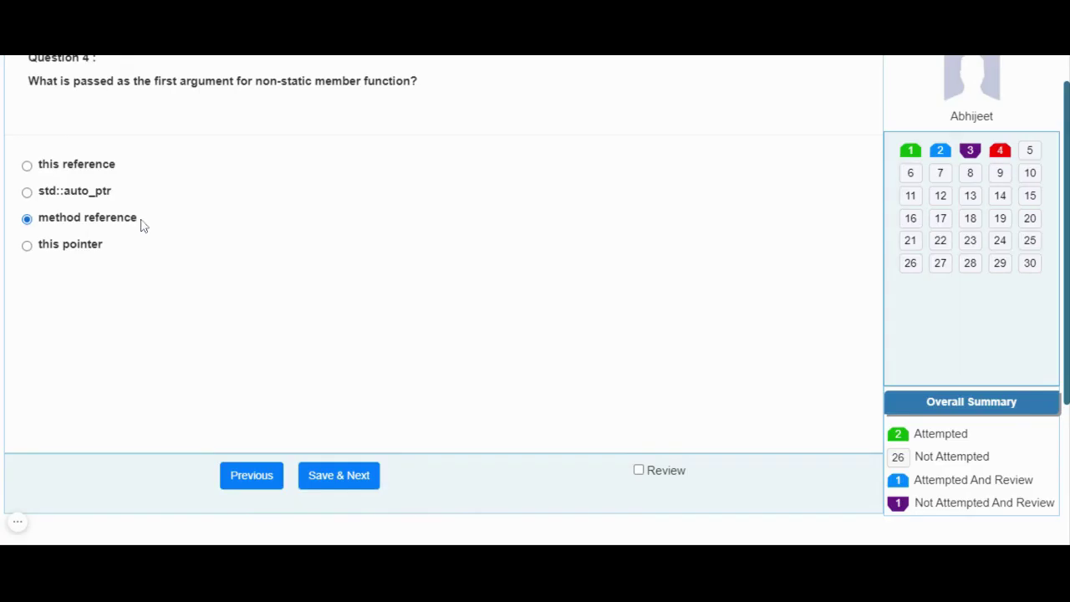
left_click(339, 470)
left_click(63, 221)
left_click(332, 475)
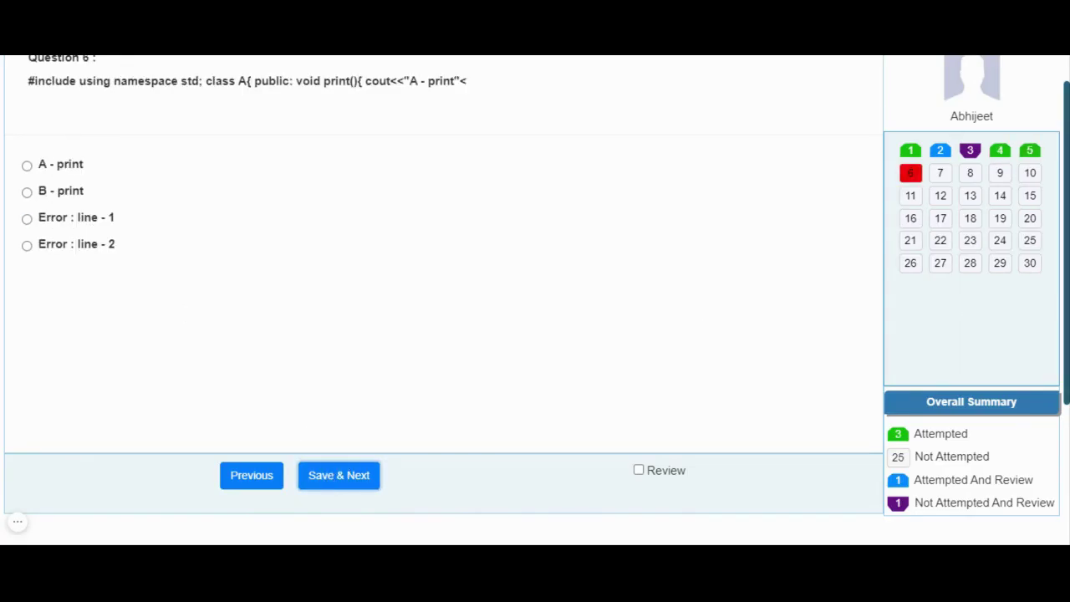
scroll(534, 296, "down", 3)
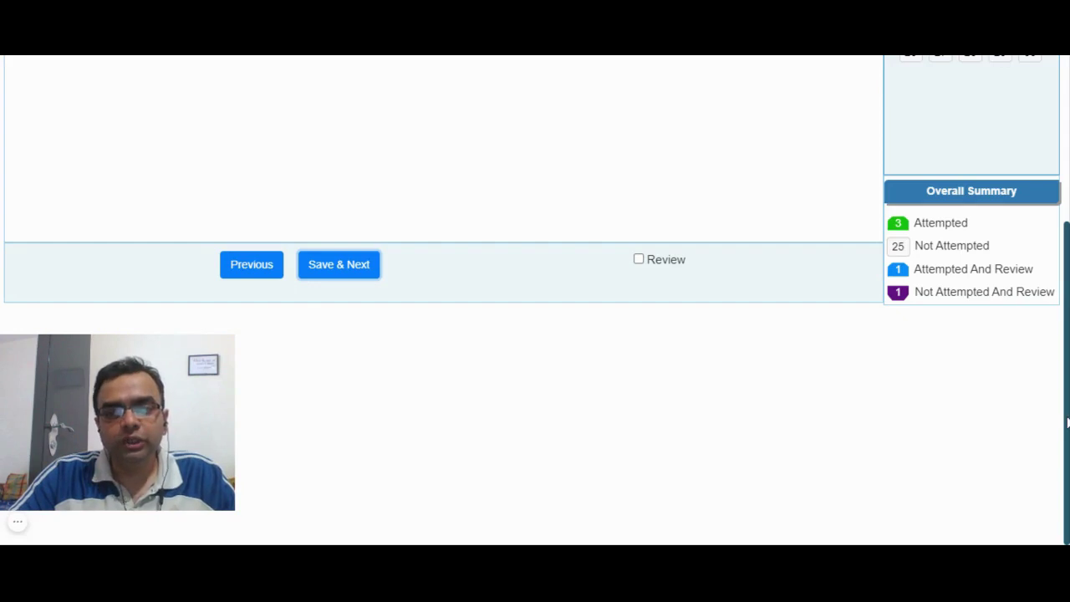
scroll(1066, 422, "up", 3)
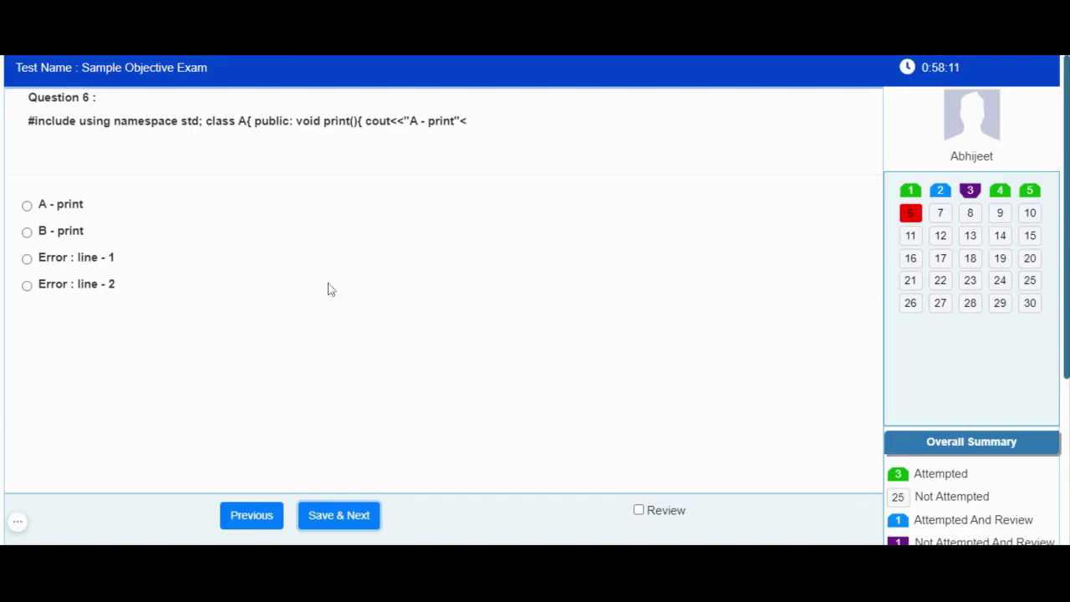
Step: Answer question 6 with 'Error : line - 1', jump to question 30, and start submitting
left_click(97, 262)
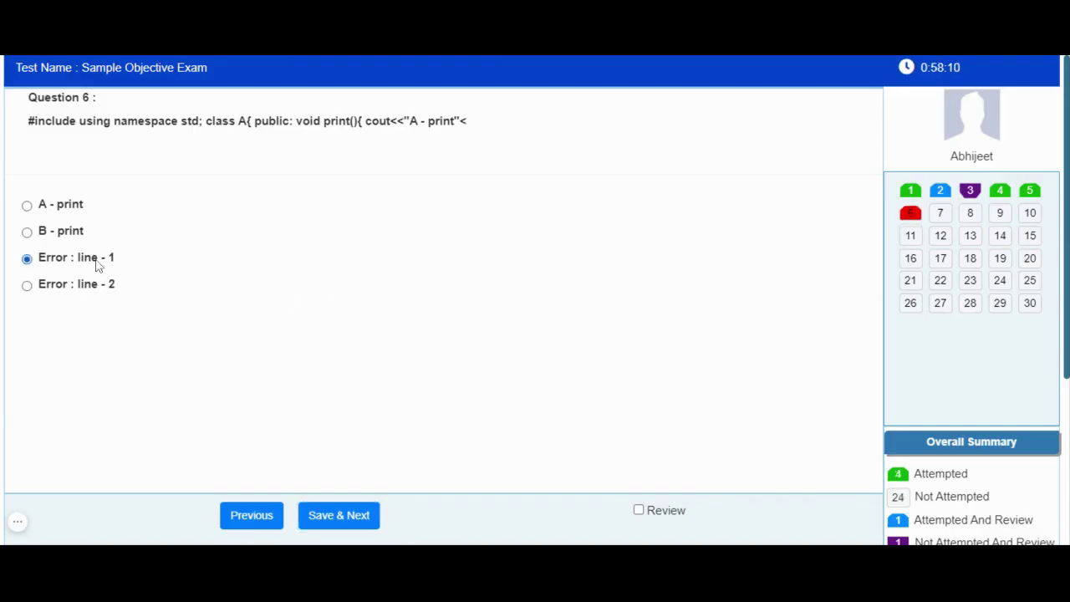
left_click(318, 515)
left_click(1032, 307)
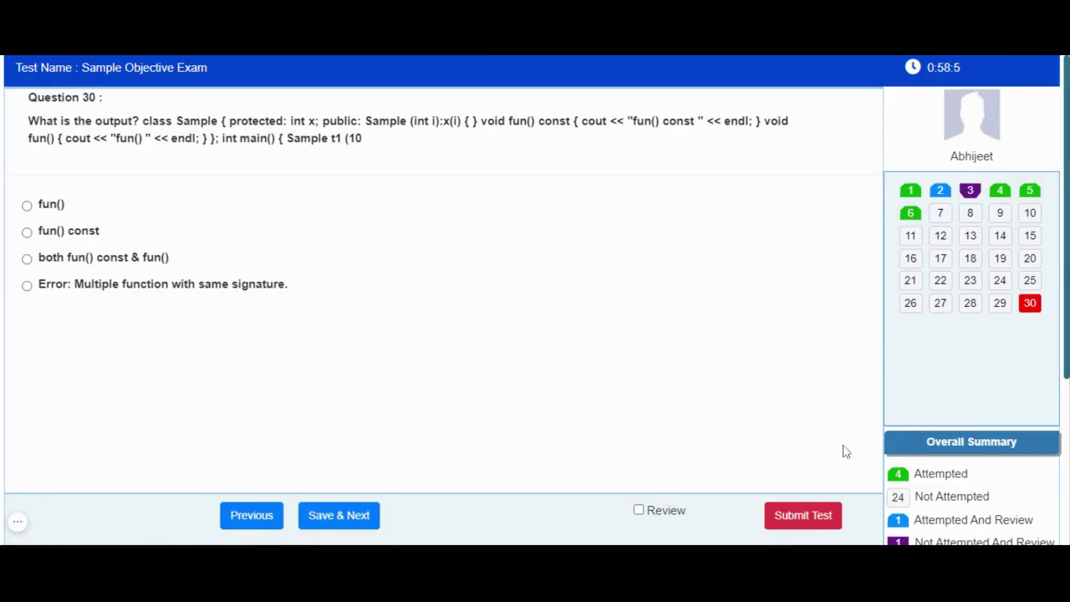
left_click(803, 517)
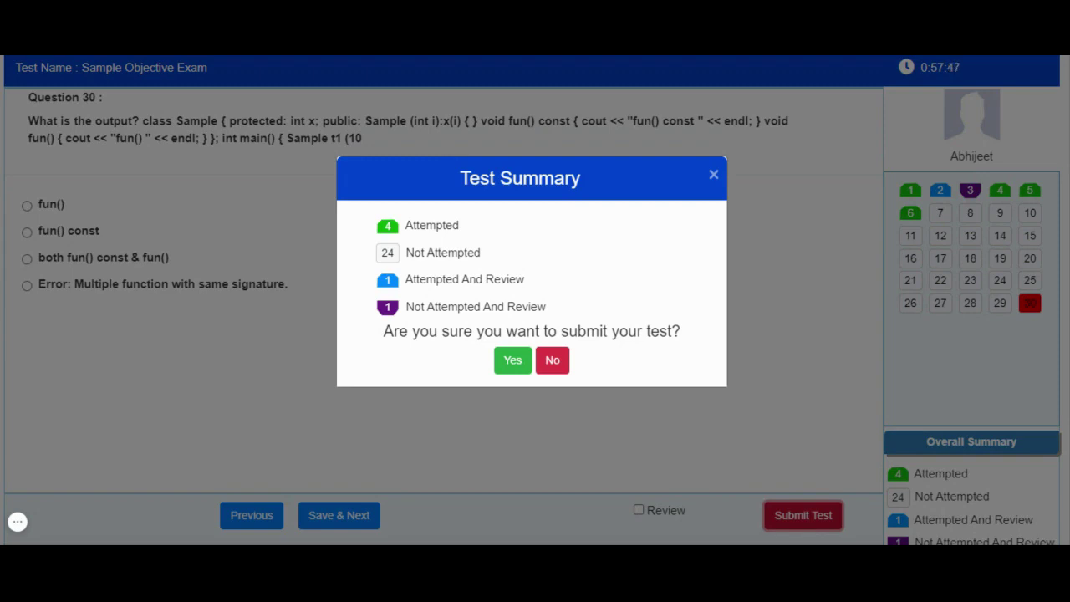
Step: Cancel submission, answer question 27 with 'Both are same', then submit the test
left_click(554, 360)
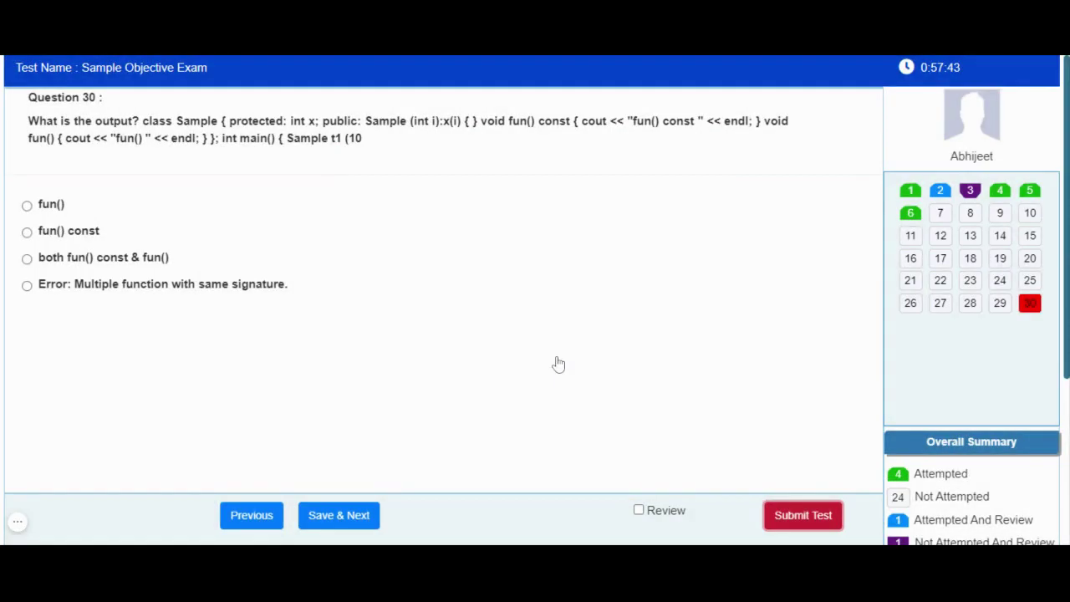
left_click(940, 304)
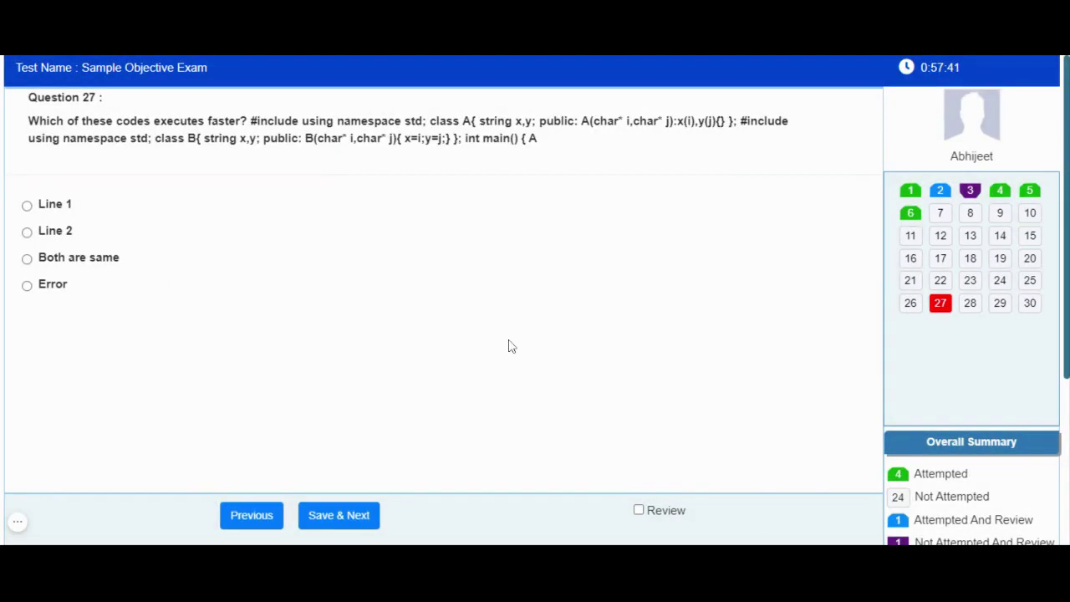
left_click(102, 260)
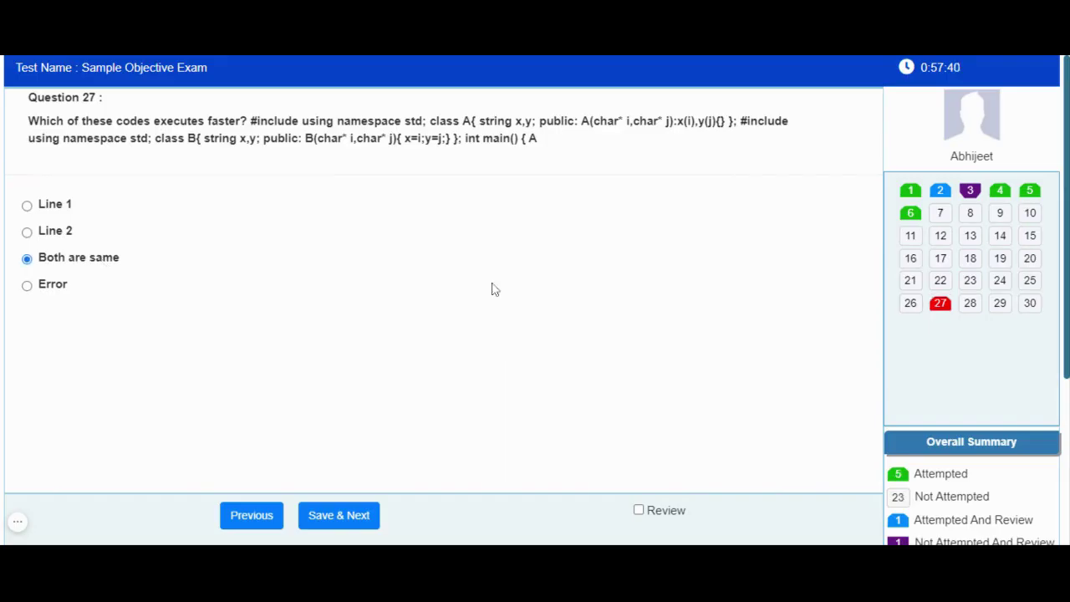
left_click(1030, 304)
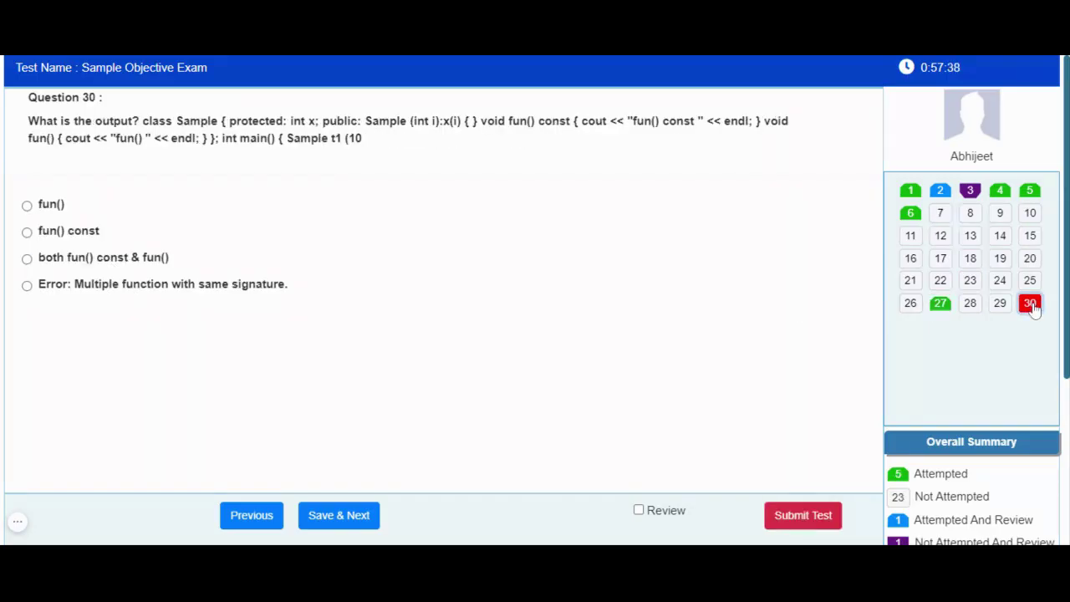
left_click(817, 518)
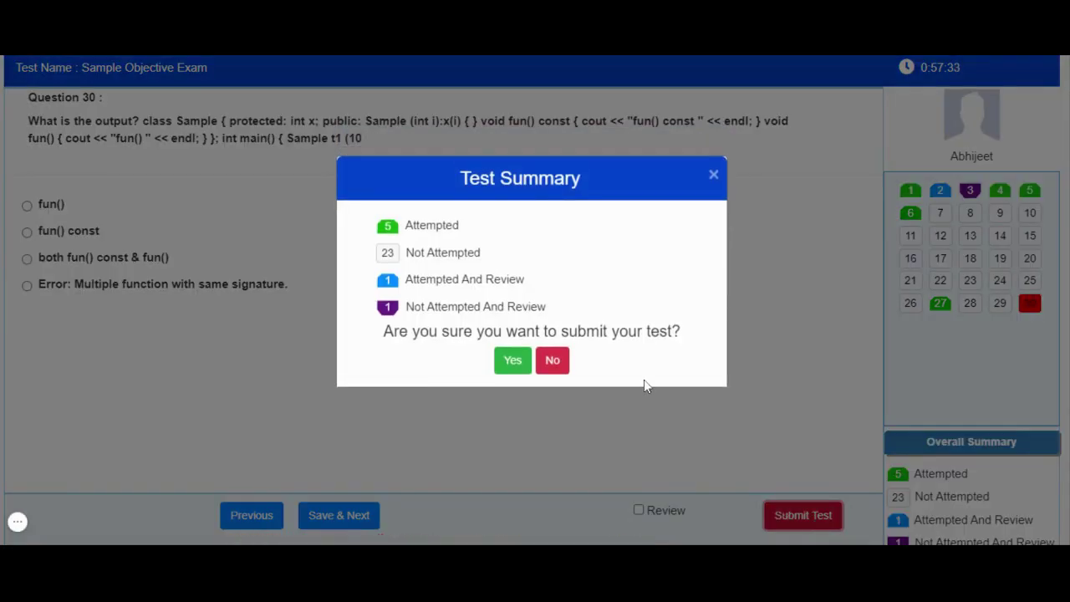
left_click(513, 361)
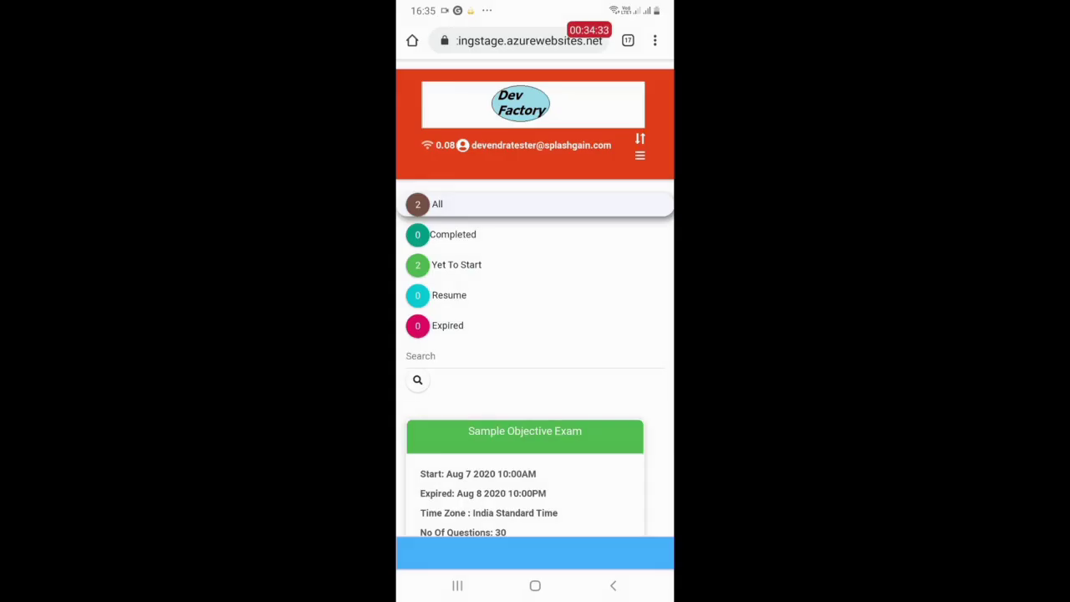
Step: Scroll the phone's exam list to bring the Sample Objective Exam card into view
scroll(535, 334, "down", 1)
scroll(535, 335, "down", 4)
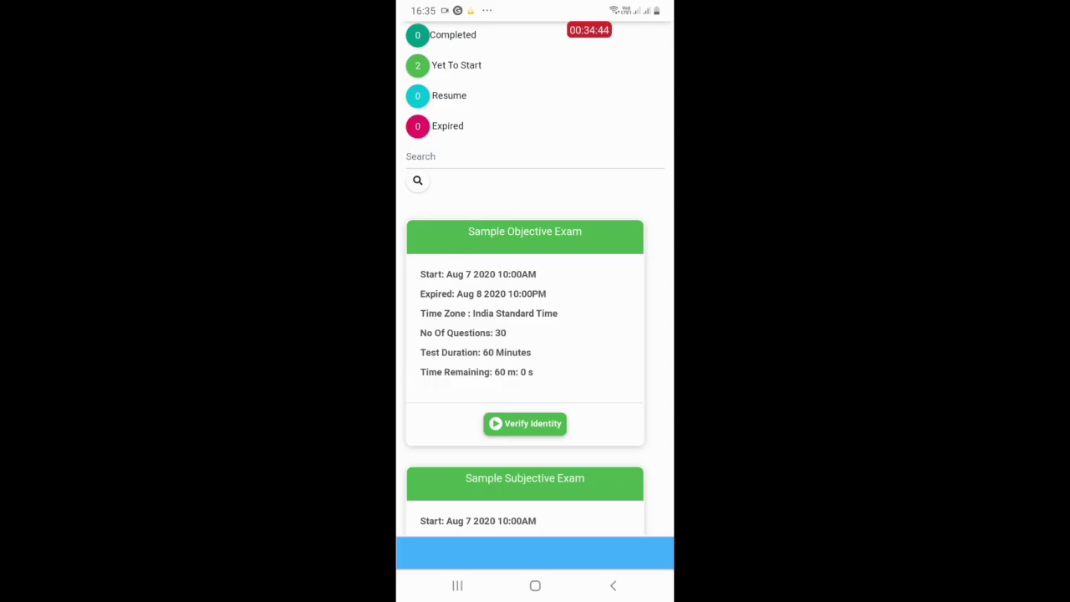
scroll(525, 334, "up", 1)
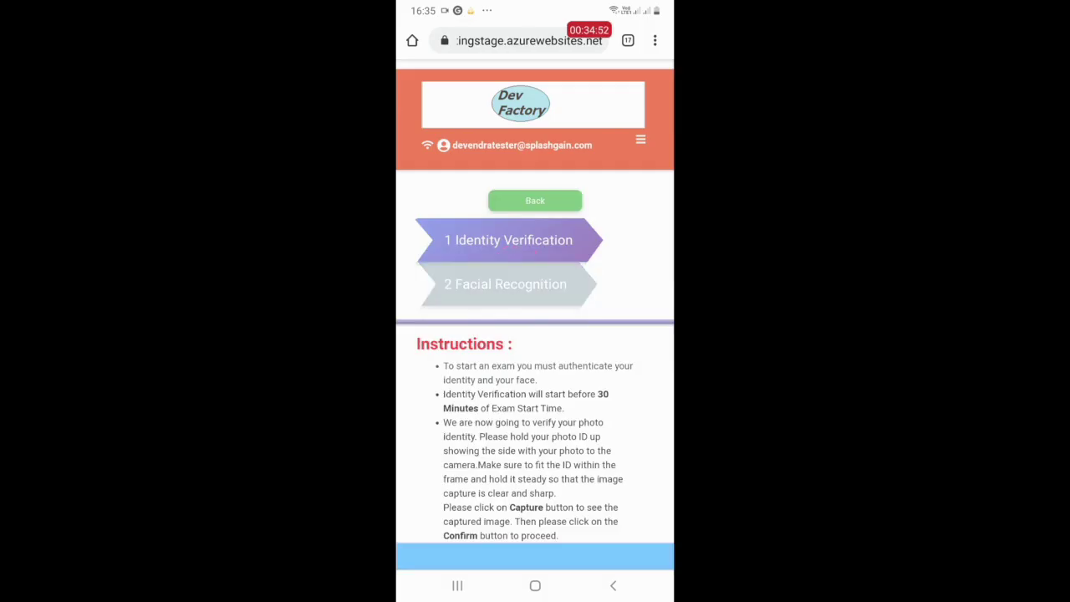
Step: Capture the ID card photo, confirm it for verification, and proceed to face capture
scroll(535, 334, "down", 5)
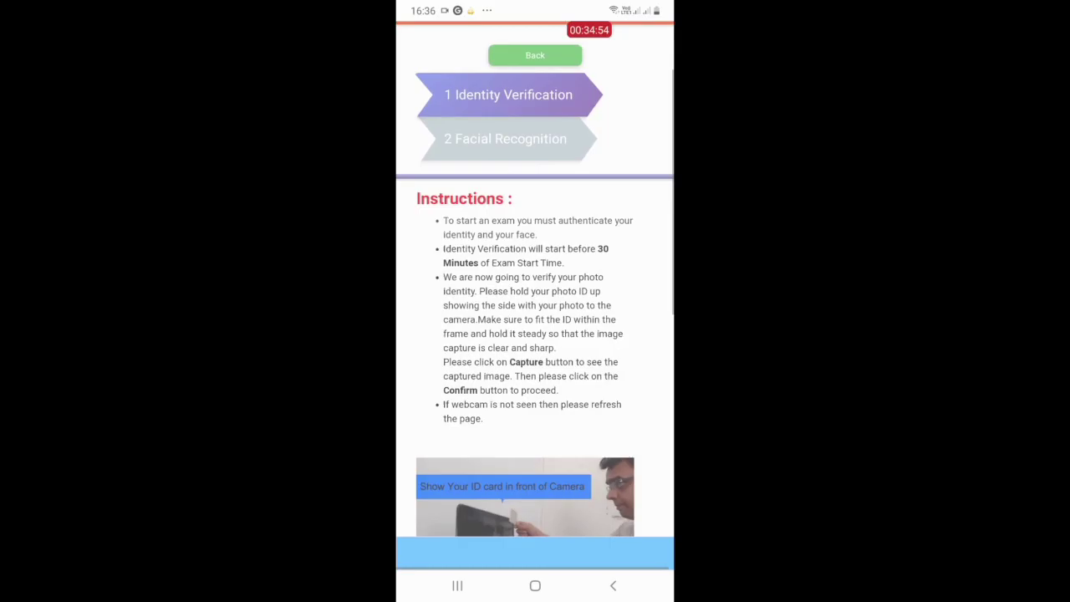
scroll(534, 334, "down", 2)
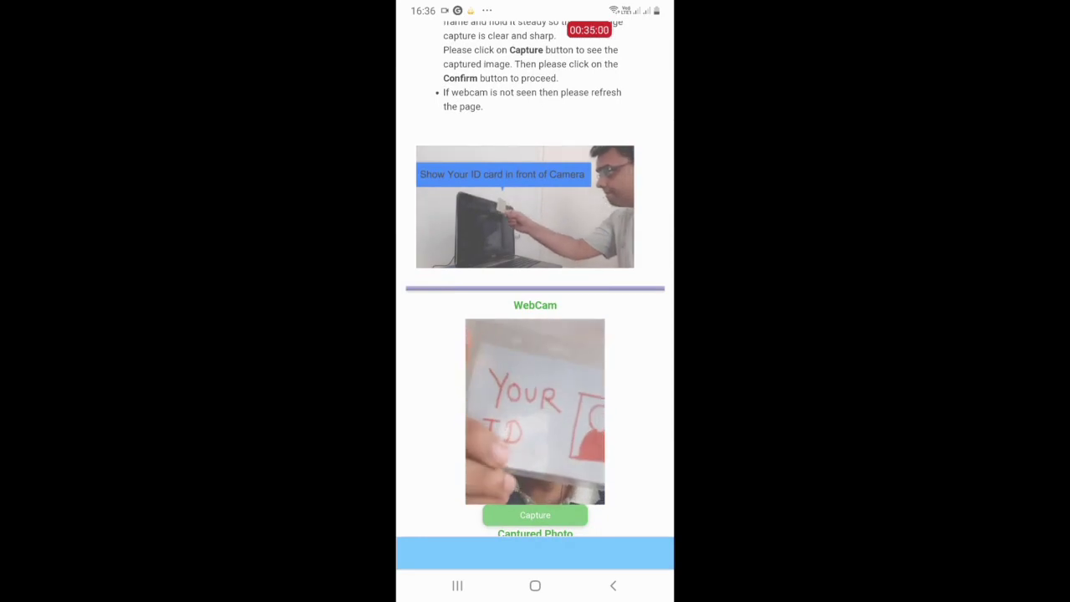
scroll(535, 334, "down", 1)
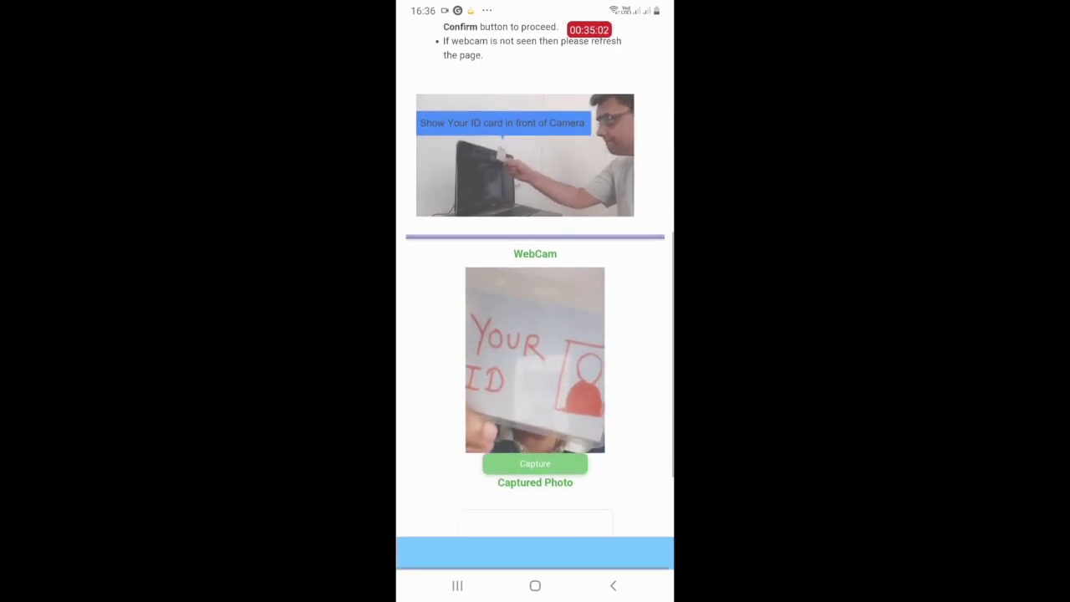
left_click(535, 463)
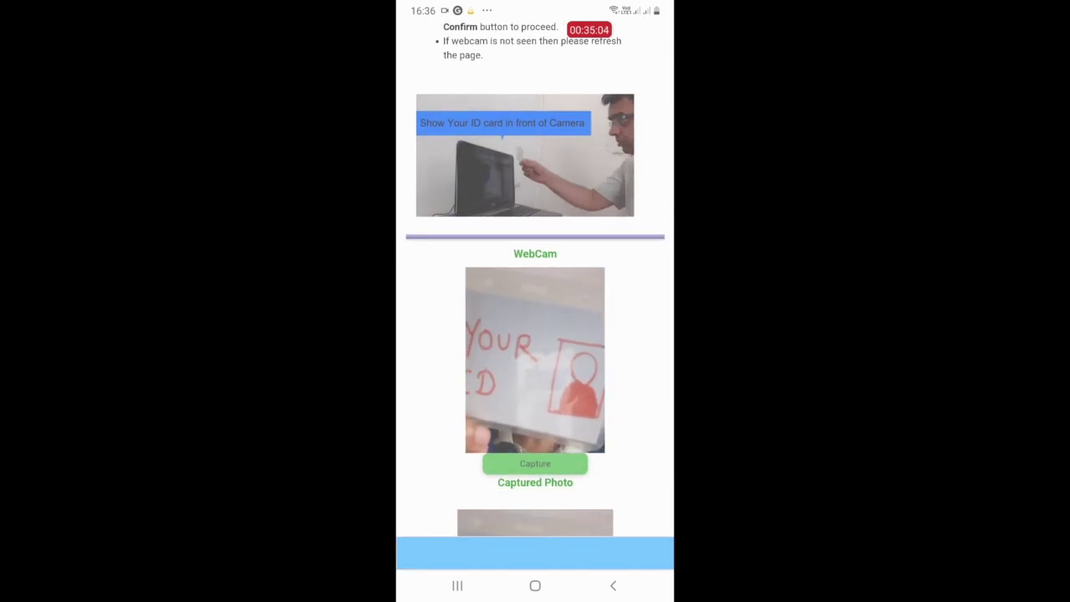
scroll(535, 335, "down", 4)
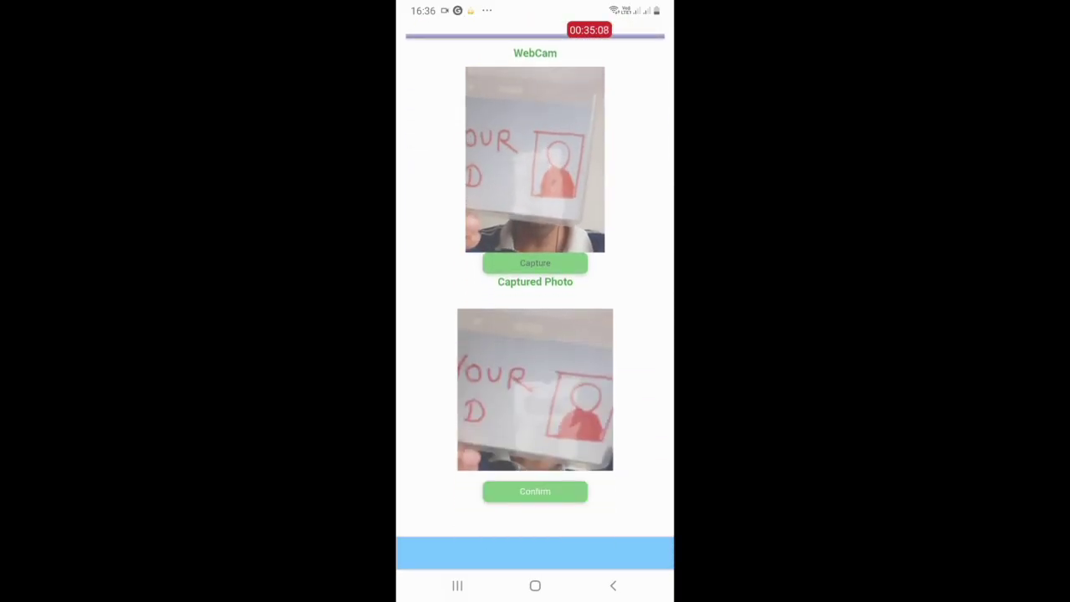
left_click(535, 491)
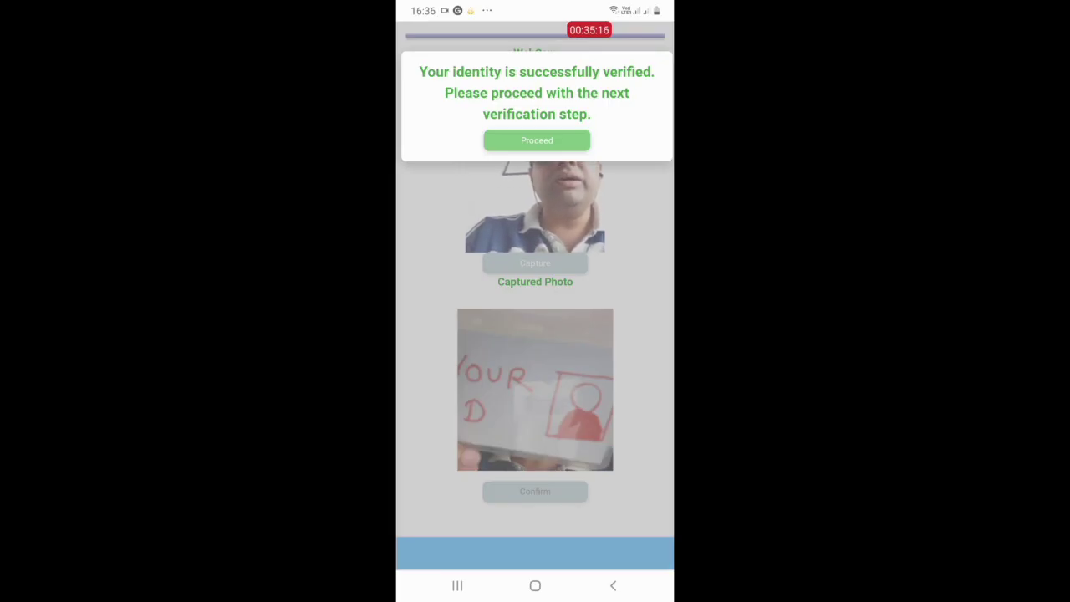
left_click(536, 140)
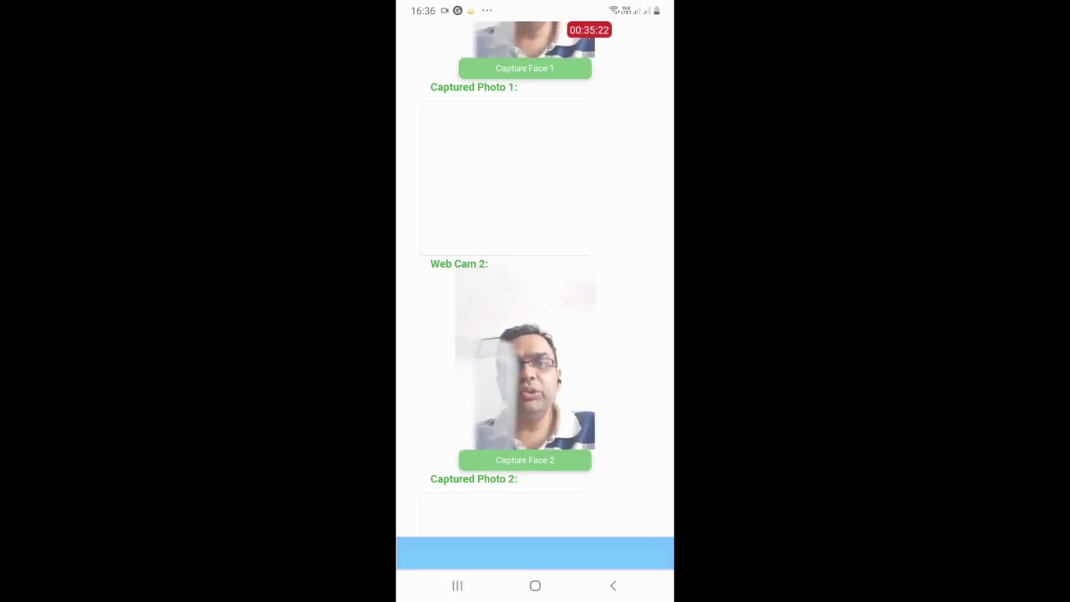
Step: Capture face photos 1, 2 and 3, then continue to the online exam after the scan succeeds
scroll(535, 301, "up", 3)
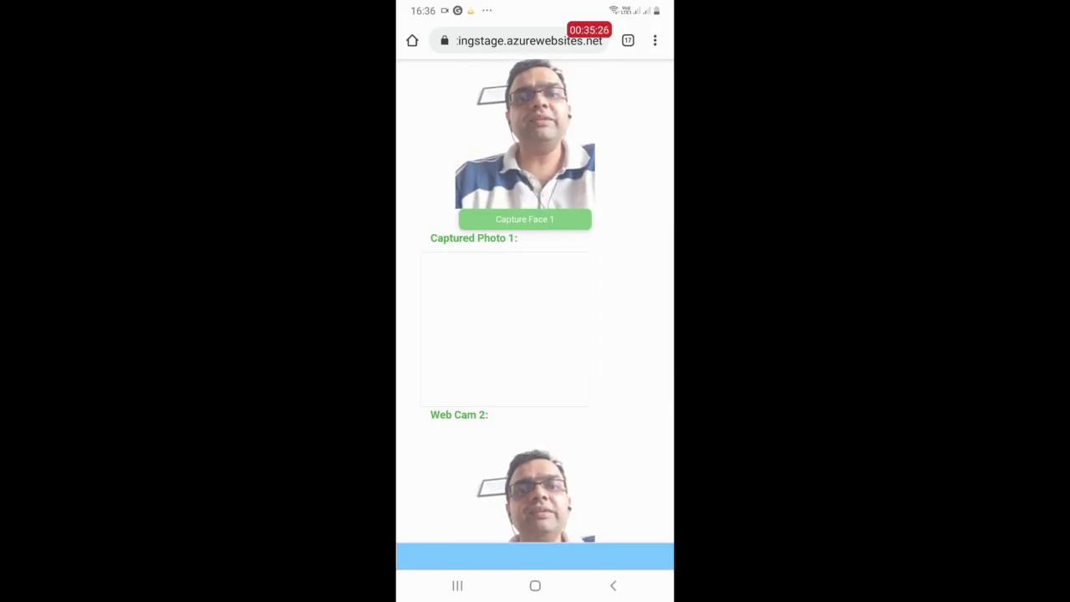
left_click(524, 219)
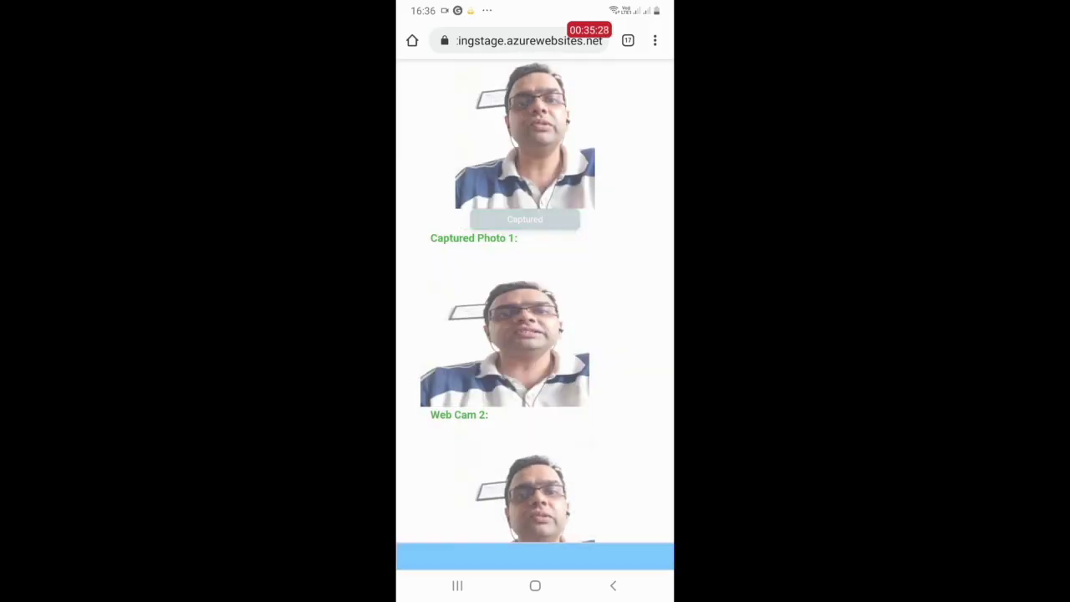
scroll(535, 301, "down", 6)
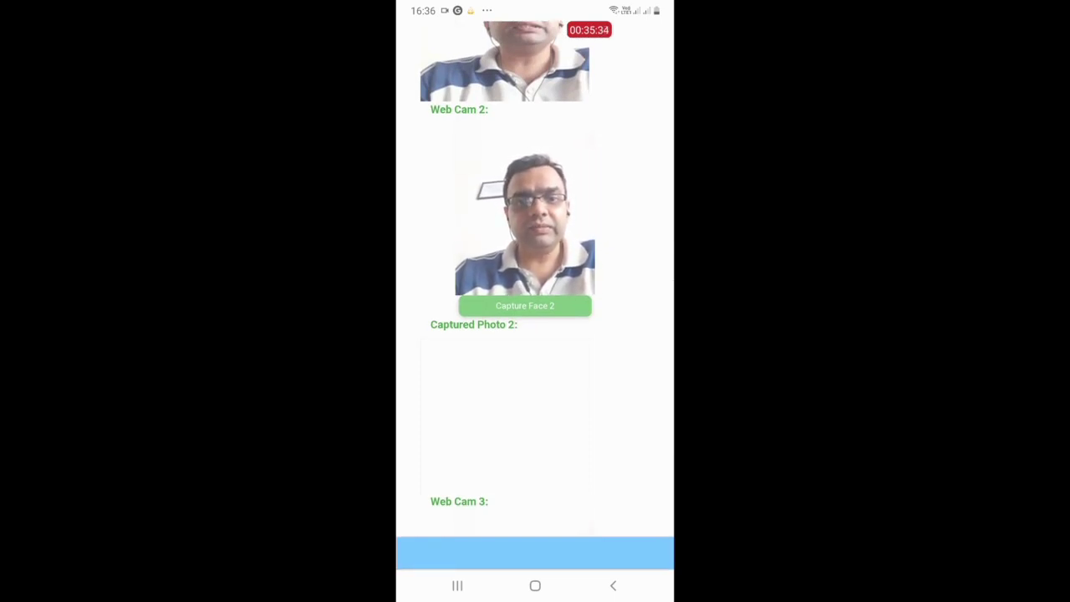
left_click(525, 306)
scroll(535, 292, "down", 5)
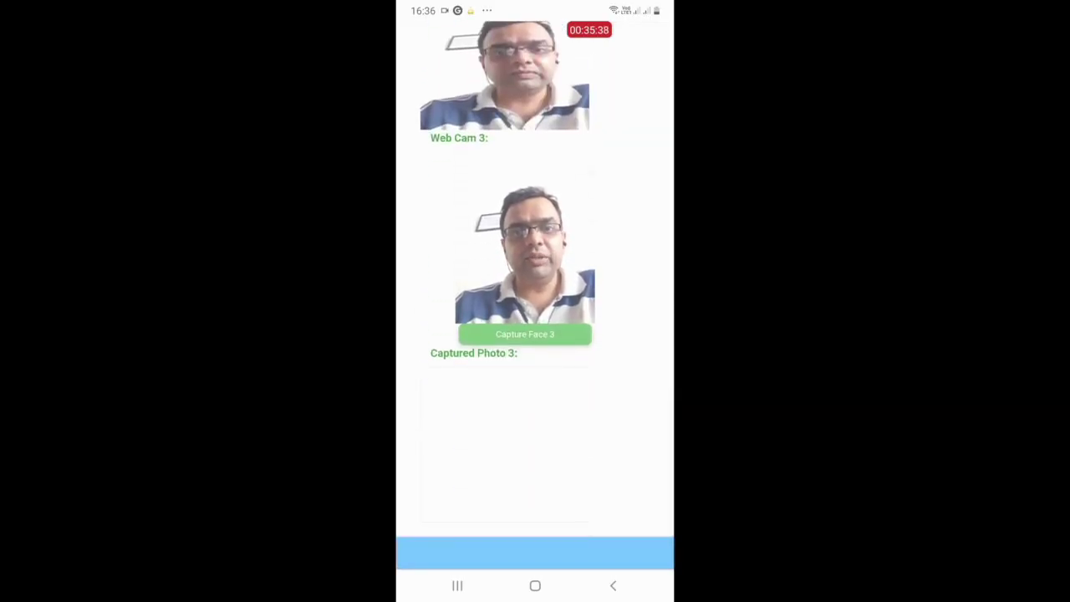
left_click(525, 333)
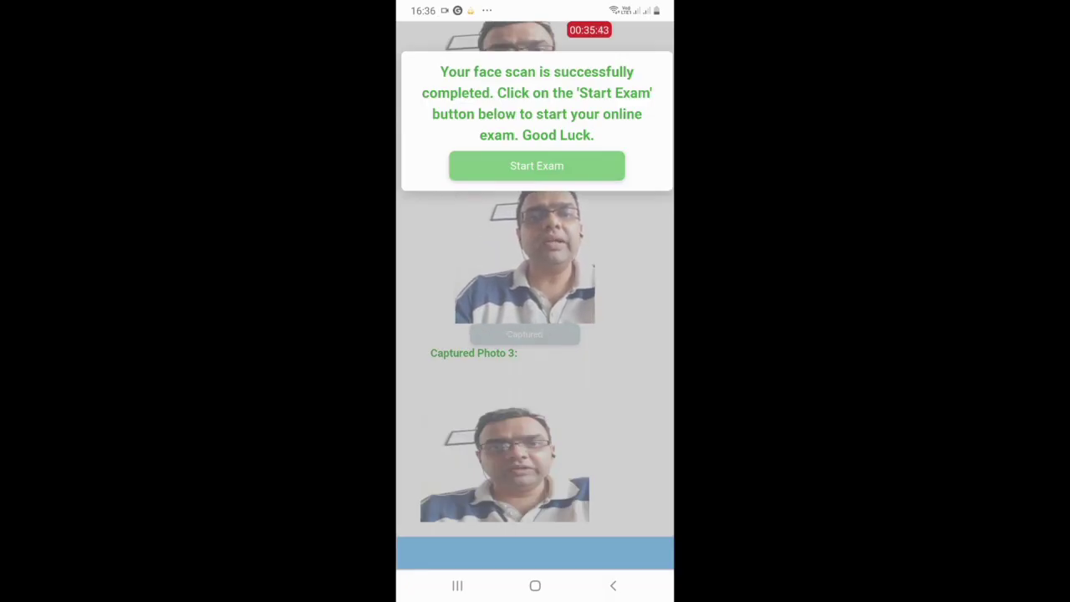
left_click(537, 166)
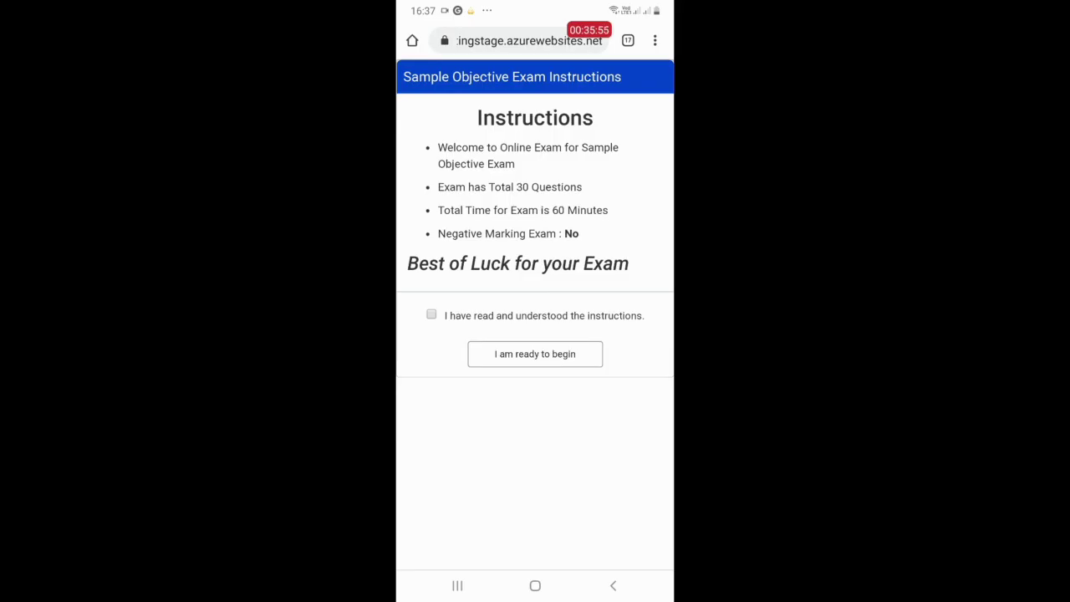
Step: Tick 'I have read and understood the instructions' for the Sample Objective Exam
left_click(431, 314)
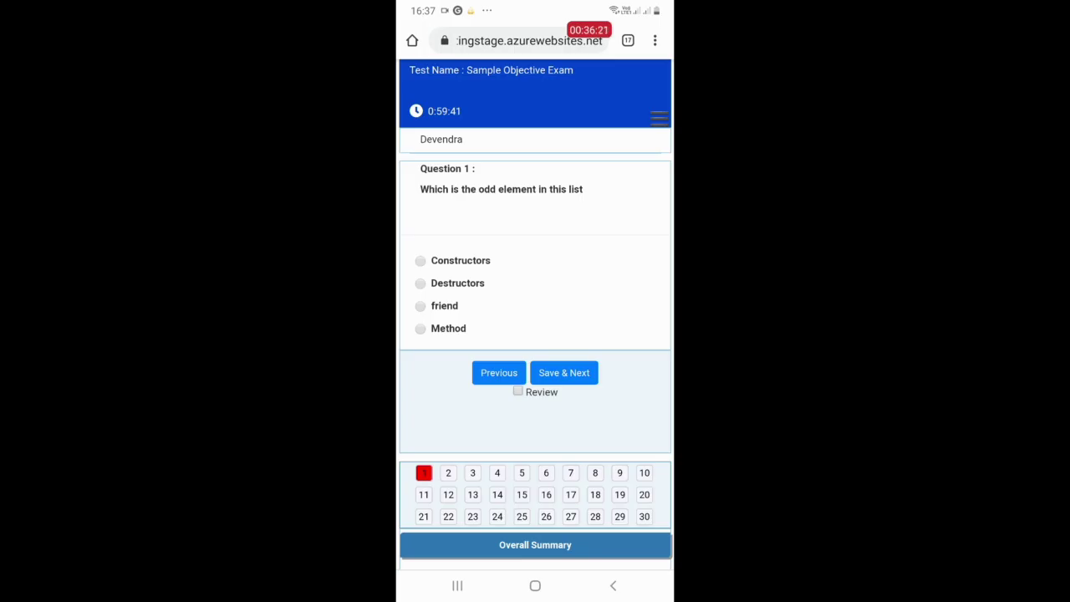
Step: Answer question 1 Constructors, question 2 Destructor called, and question 3 function never called
left_click(420, 260)
left_click(563, 372)
left_click(420, 282)
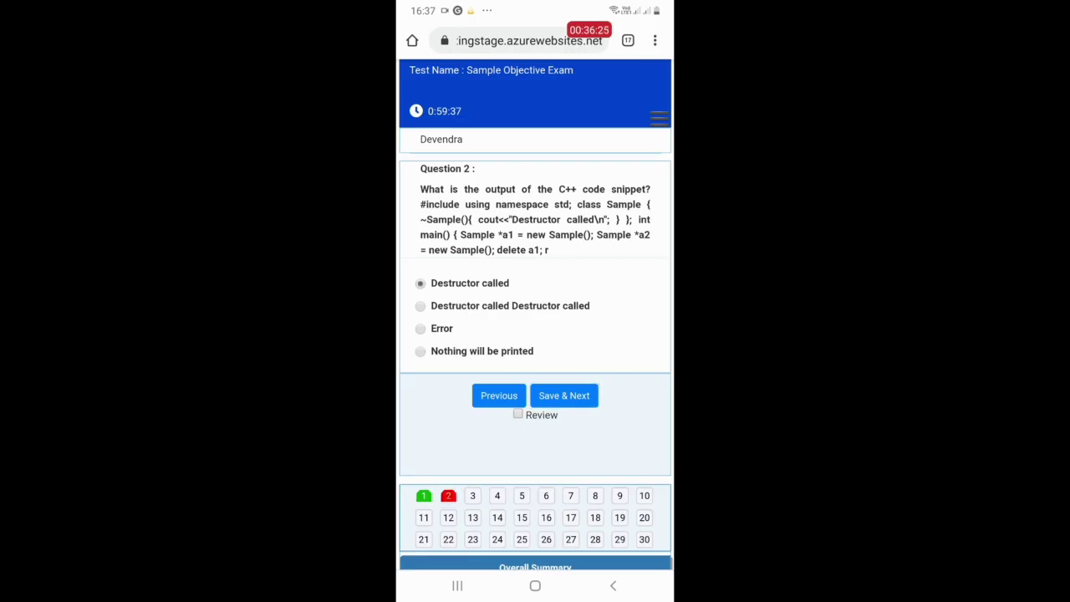
left_click(563, 395)
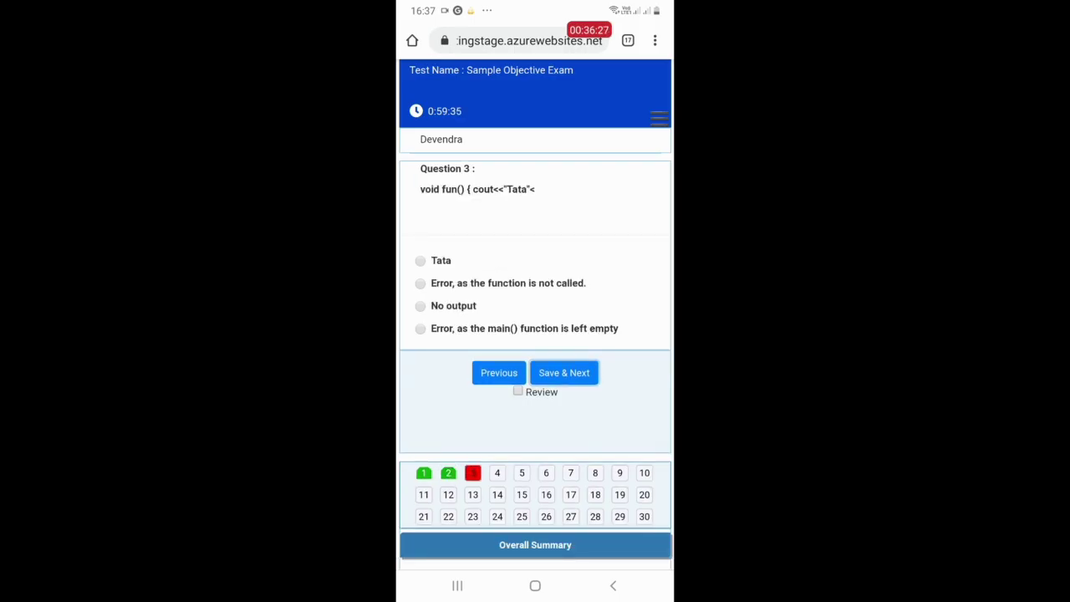
left_click(421, 283)
left_click(564, 373)
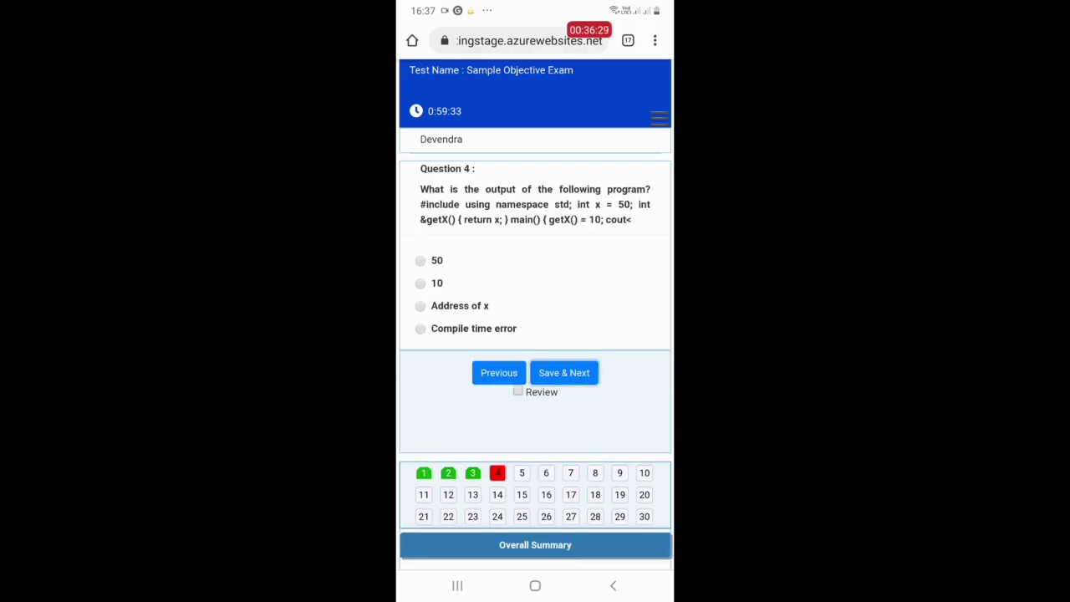
Step: Flag question 4 for review unanswered, and answer question 5 'Error : line - 1' flagged for review
left_click(517, 391)
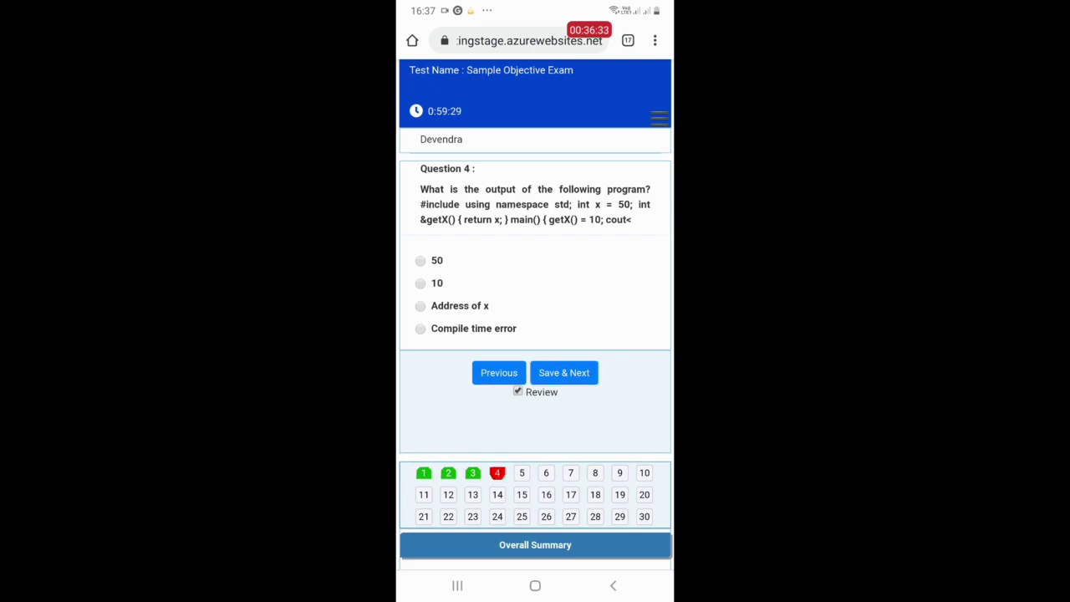
left_click(564, 372)
left_click(420, 305)
left_click(517, 391)
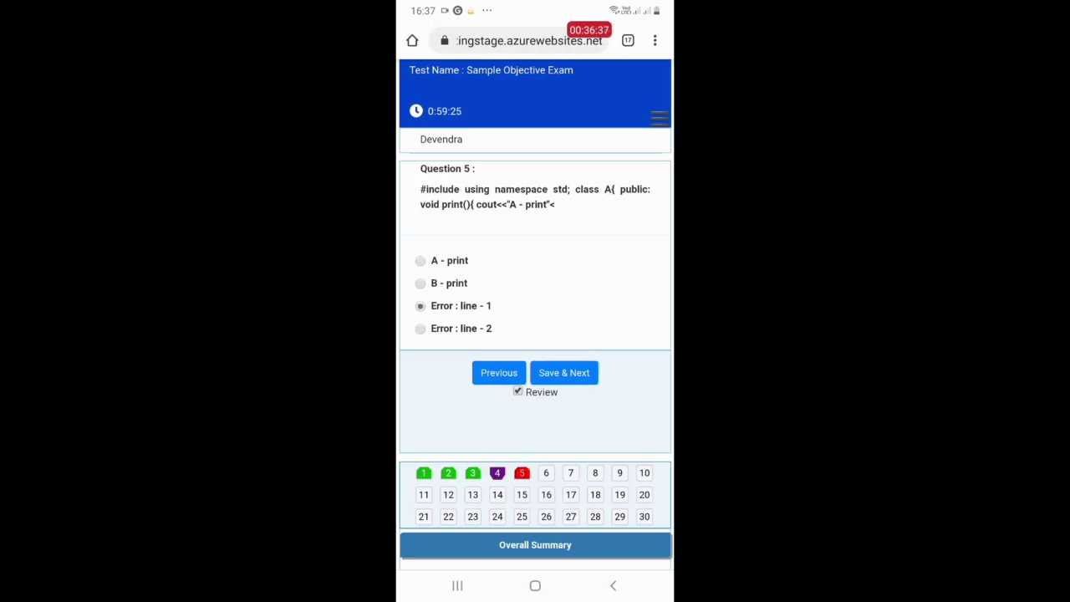
left_click(563, 372)
scroll(535, 334, "down", 3)
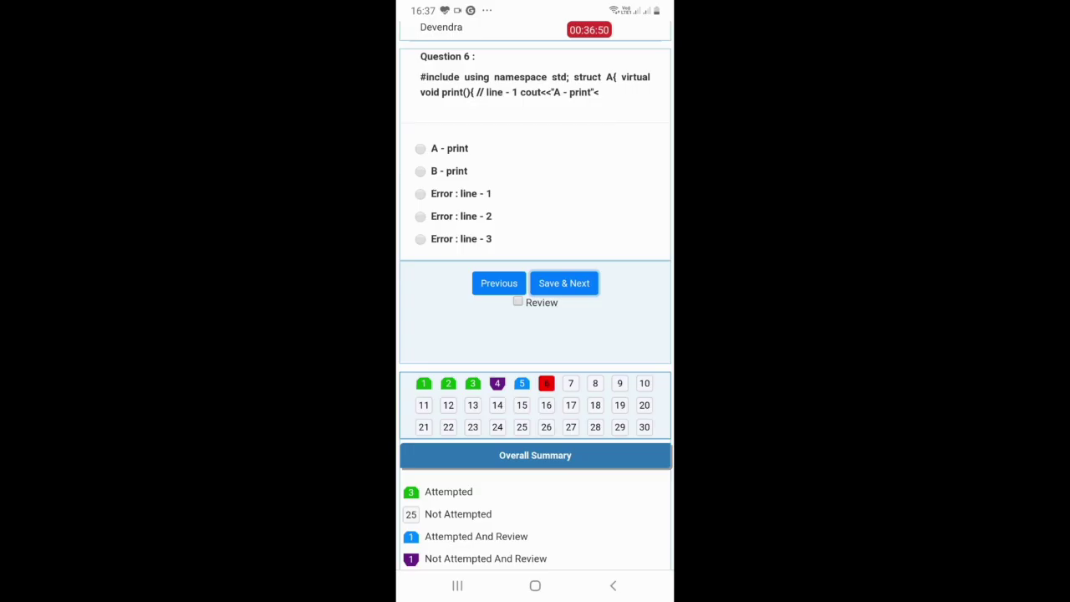
Step: Answer question 6 'B - print', question 27 'only protected members of a class', and question 24 '9'
scroll(535, 301, "up", 3)
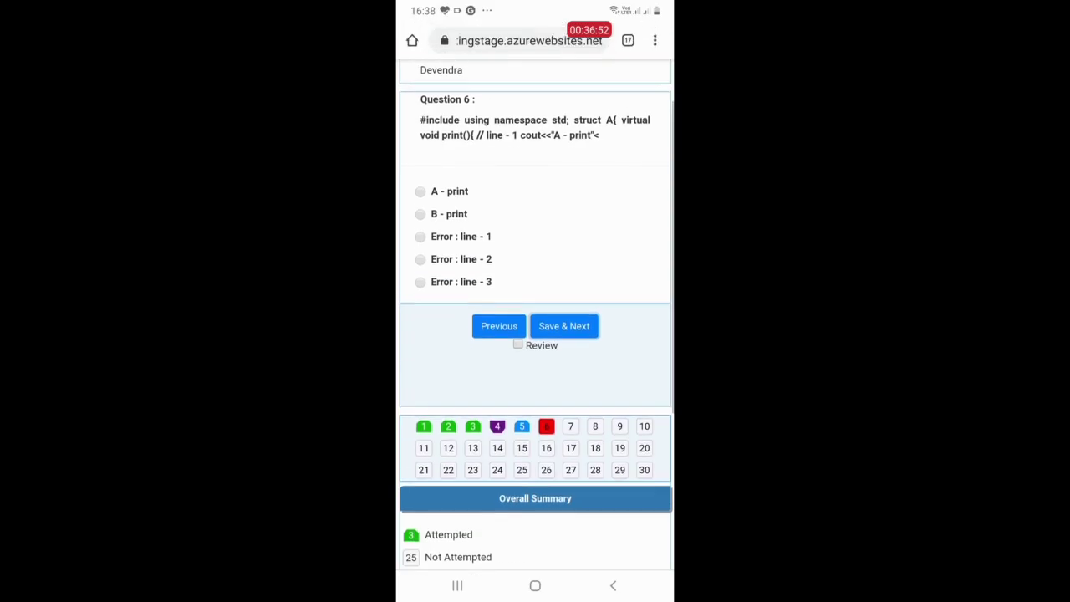
left_click(421, 283)
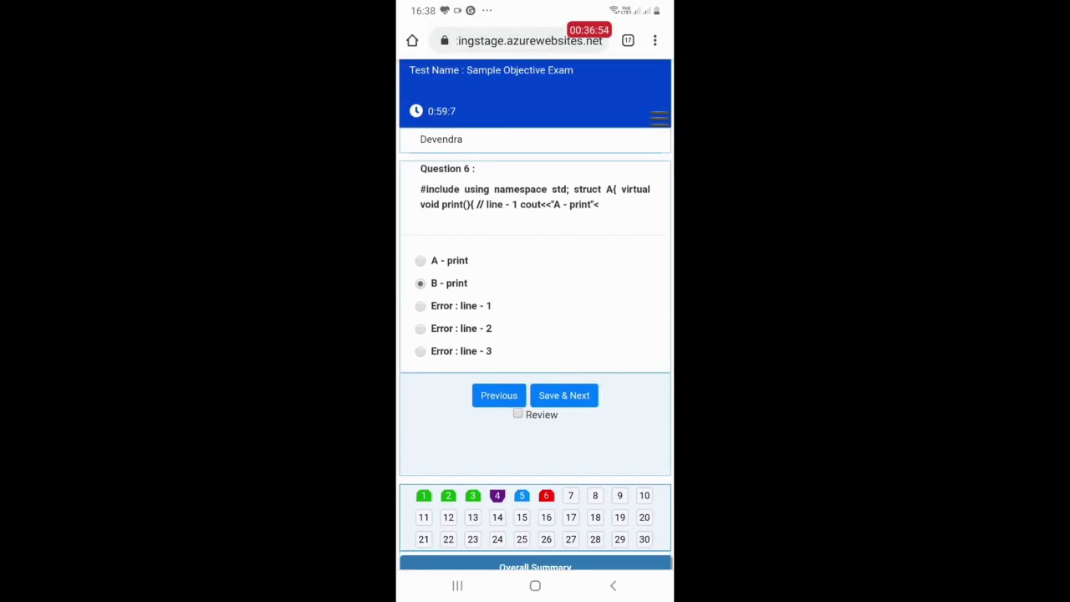
left_click(564, 396)
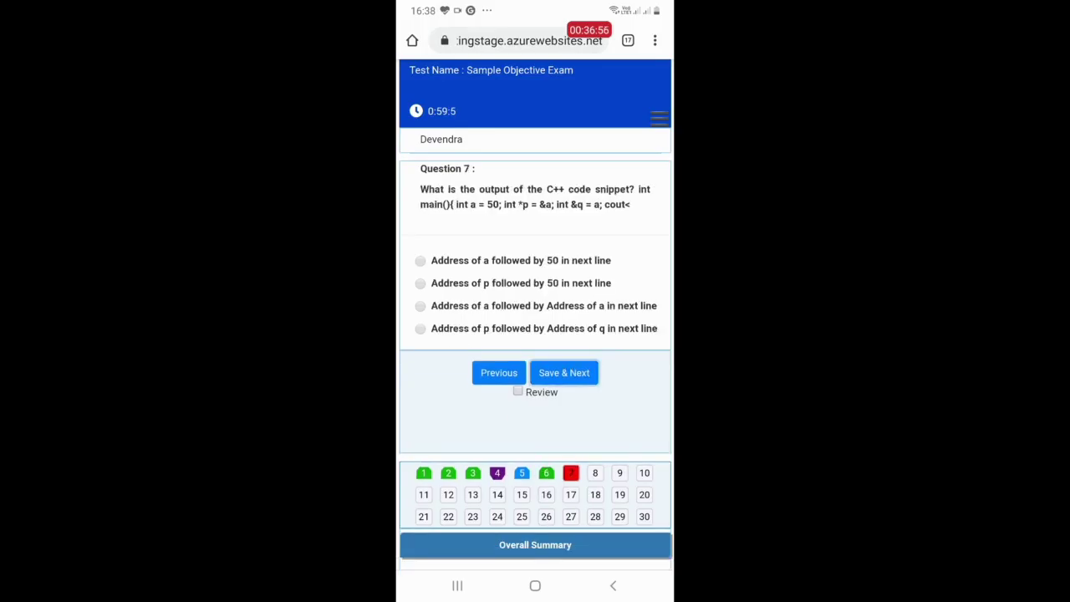
left_click(595, 516)
left_click(571, 516)
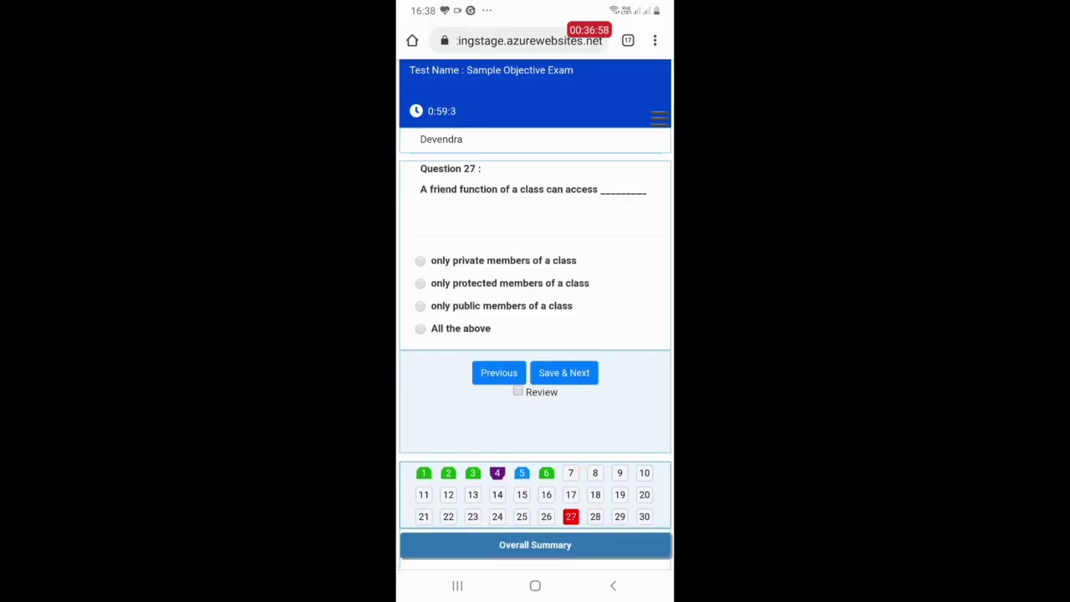
left_click(420, 283)
left_click(497, 516)
left_click(421, 313)
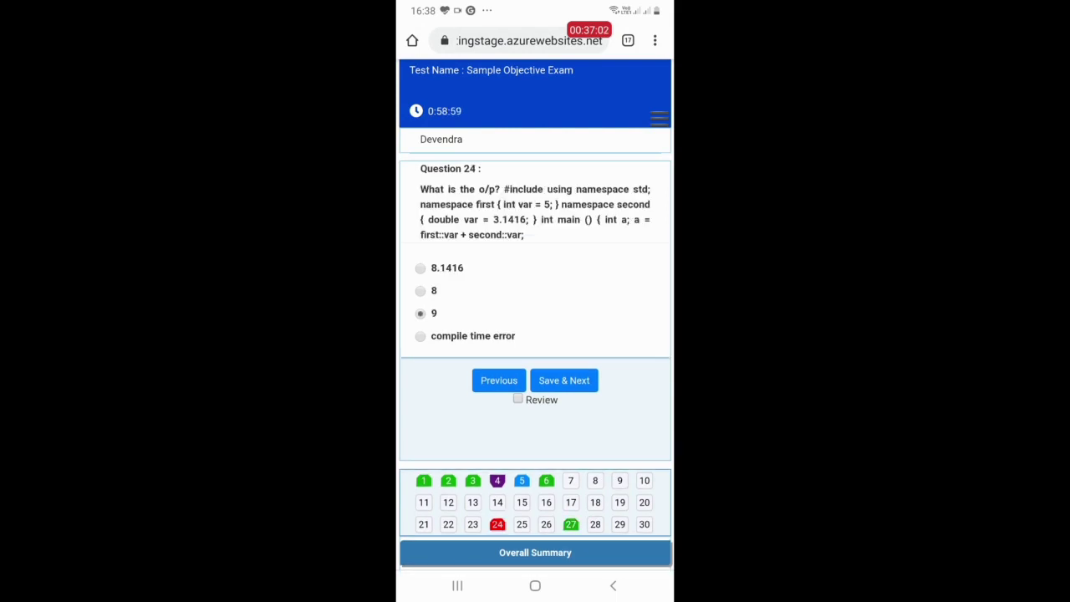
left_click(564, 381)
Step: Answer question 13 'std::auto_ptr' and question 19 'both fun() const & fun()', ending at question 30
left_click(472, 539)
left_click(420, 282)
left_click(564, 373)
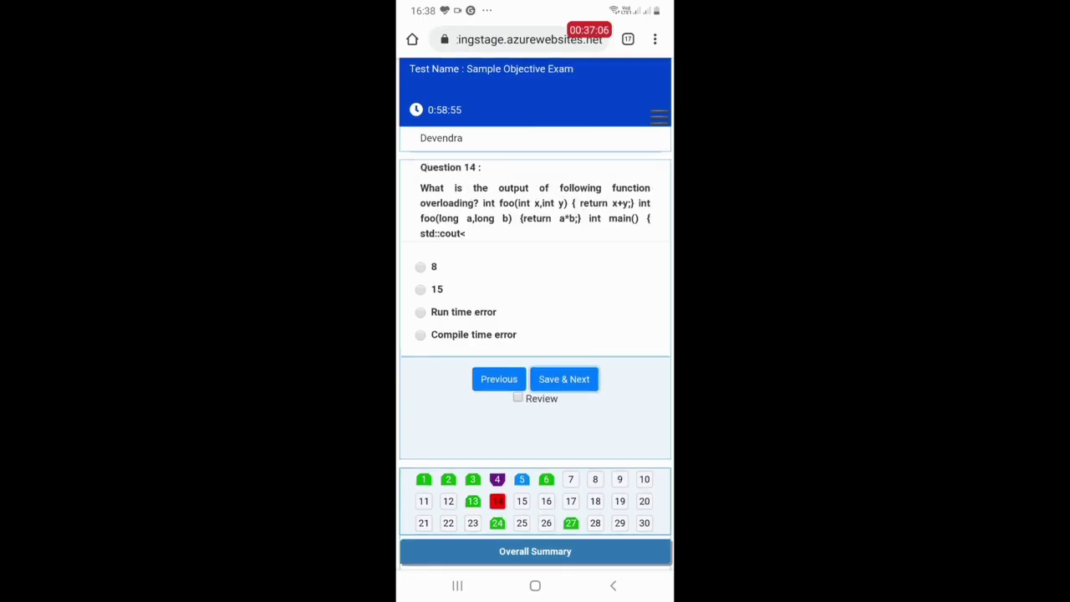
left_click(472, 418)
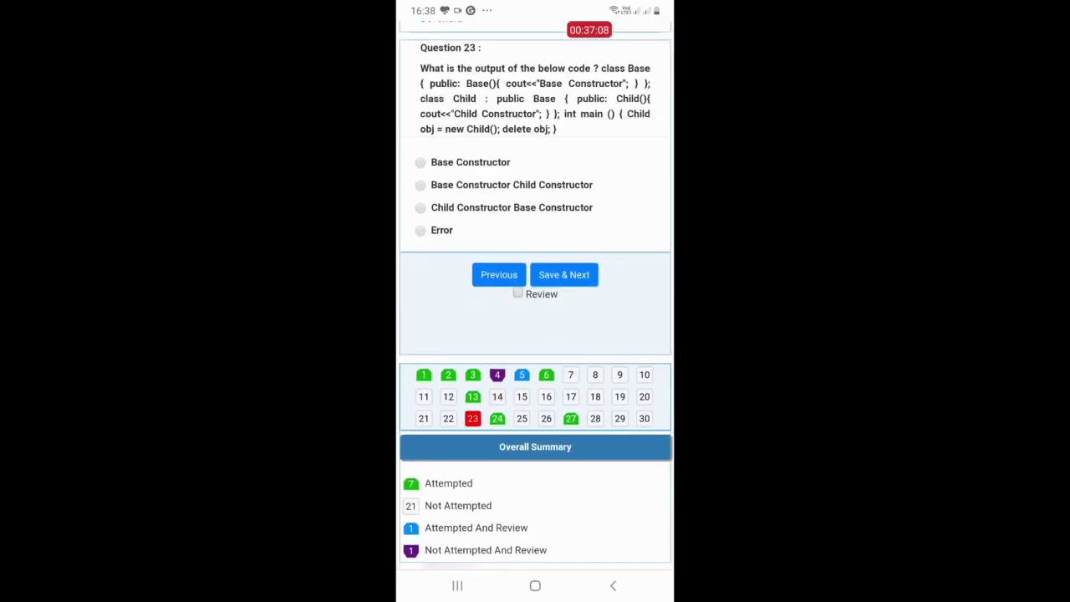
left_click(619, 396)
left_click(420, 207)
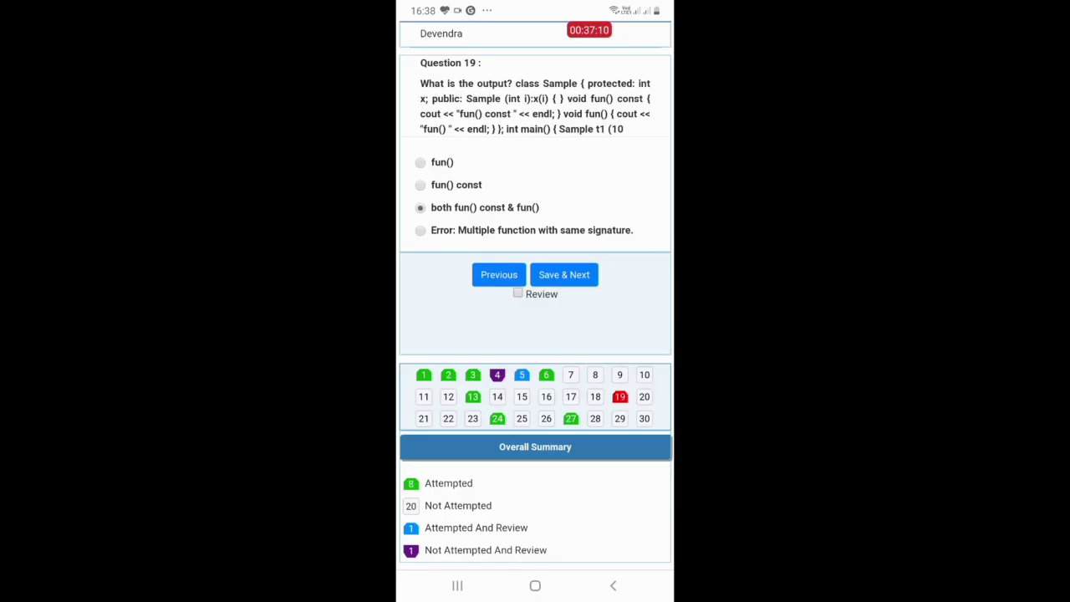
left_click(563, 274)
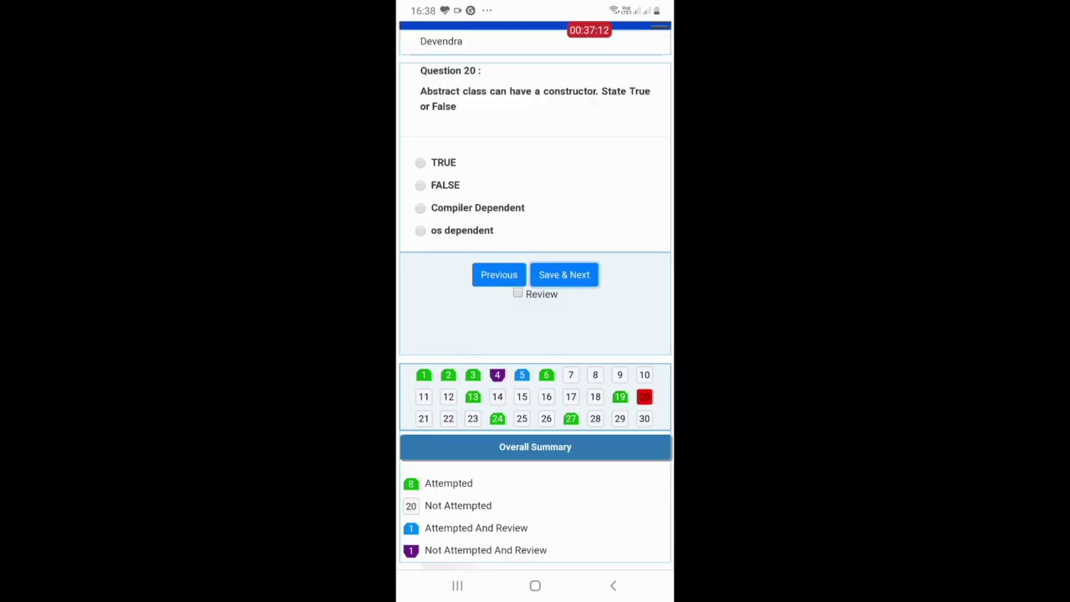
left_click(644, 418)
scroll(535, 292, "up", 3)
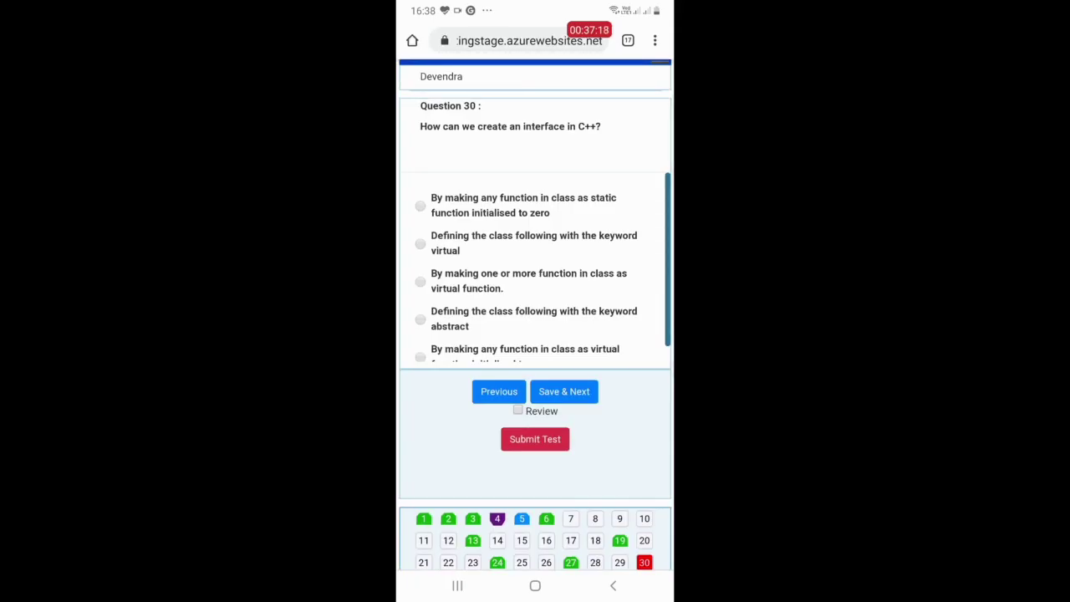
Step: Submit the test and confirm Yes on the Test Summary showing 8 attempted, 20 not attempted
left_click(535, 439)
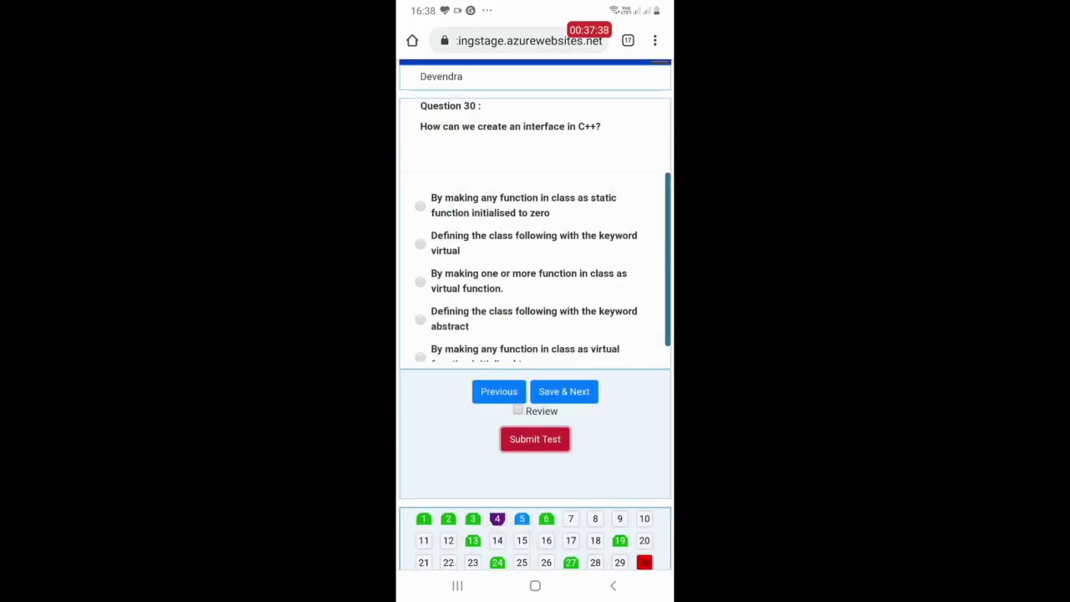
scroll(535, 296, "down", 3)
scroll(534, 296, "down", 3)
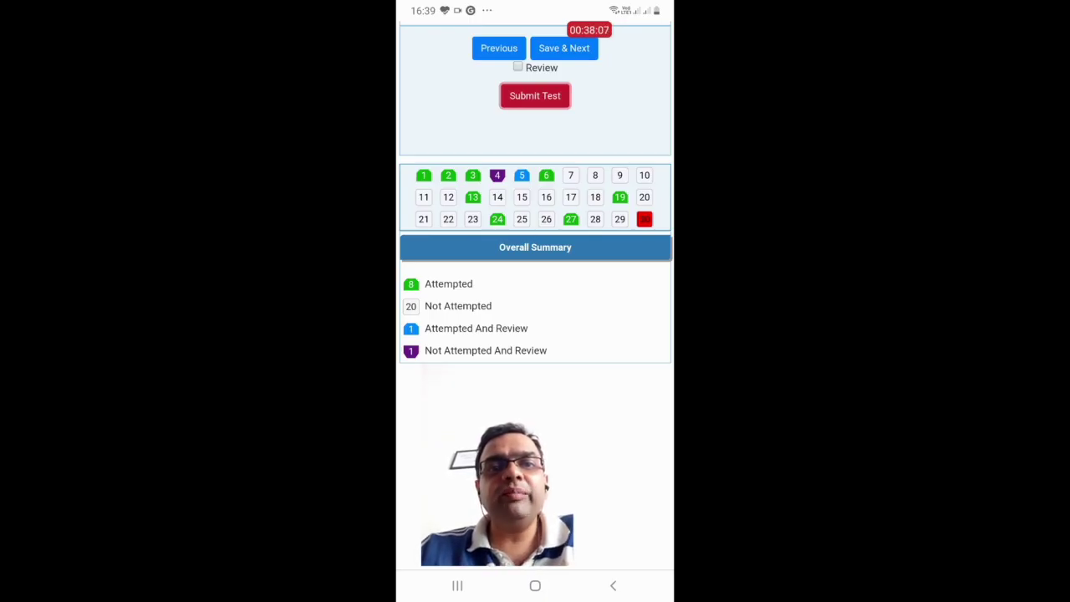
scroll(535, 292, "up", 5)
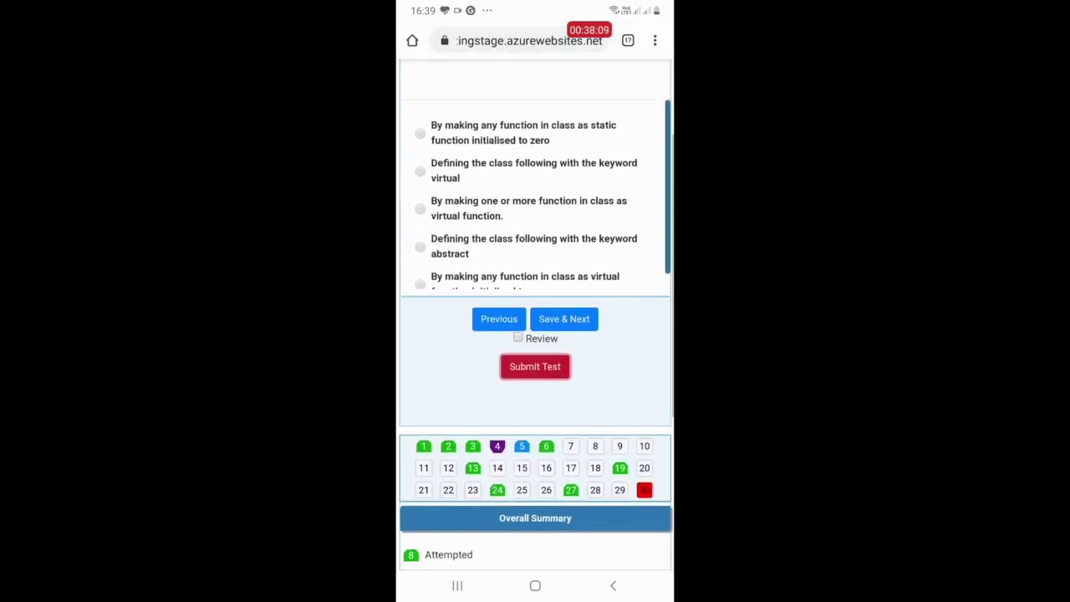
scroll(535, 334, "down", 4)
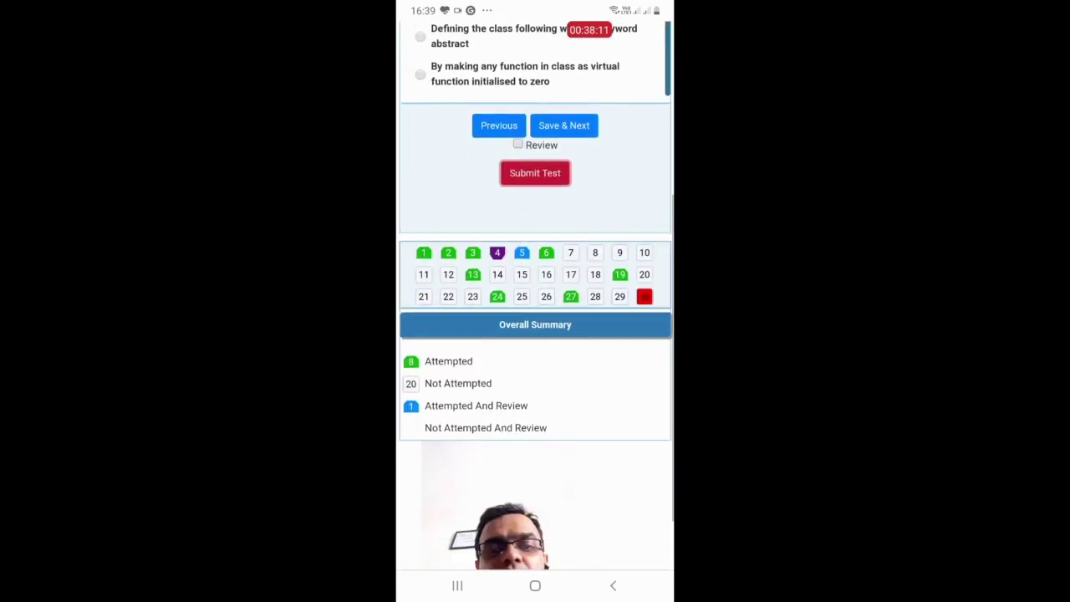
scroll(535, 334, "up", 5)
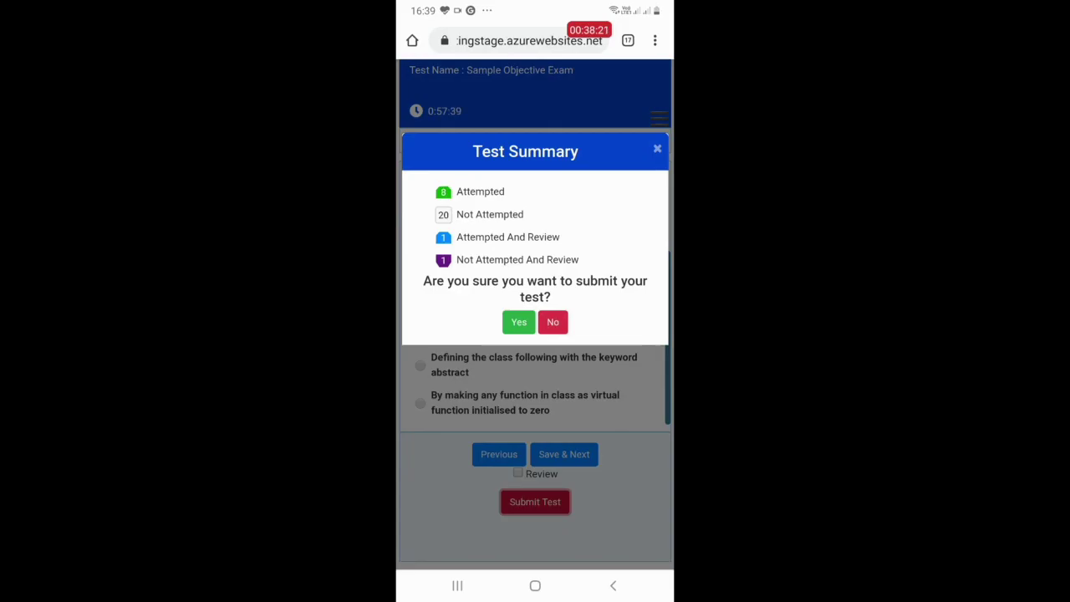
left_click(518, 322)
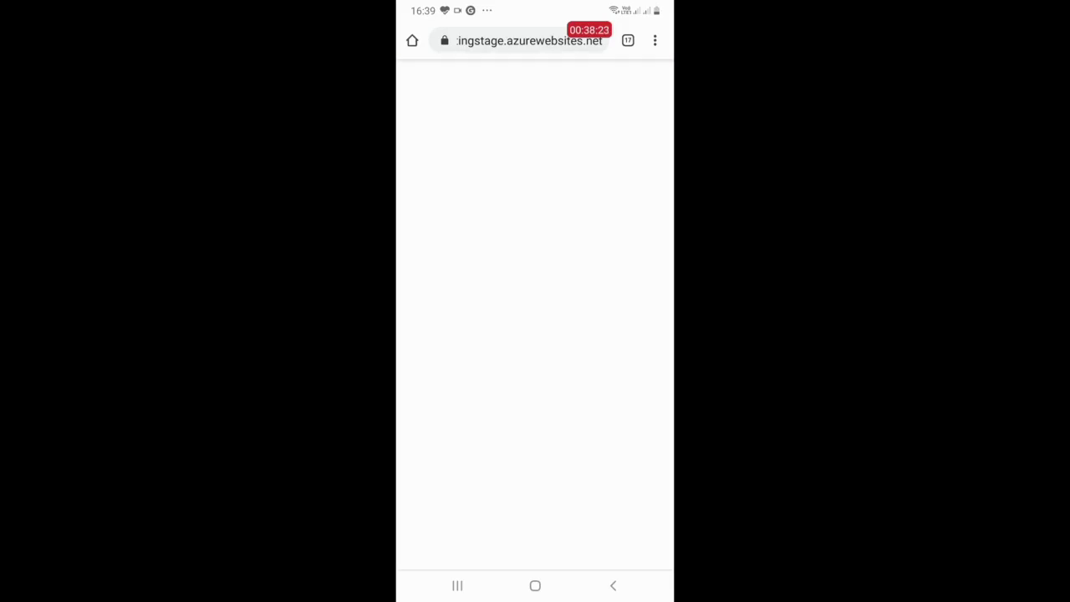